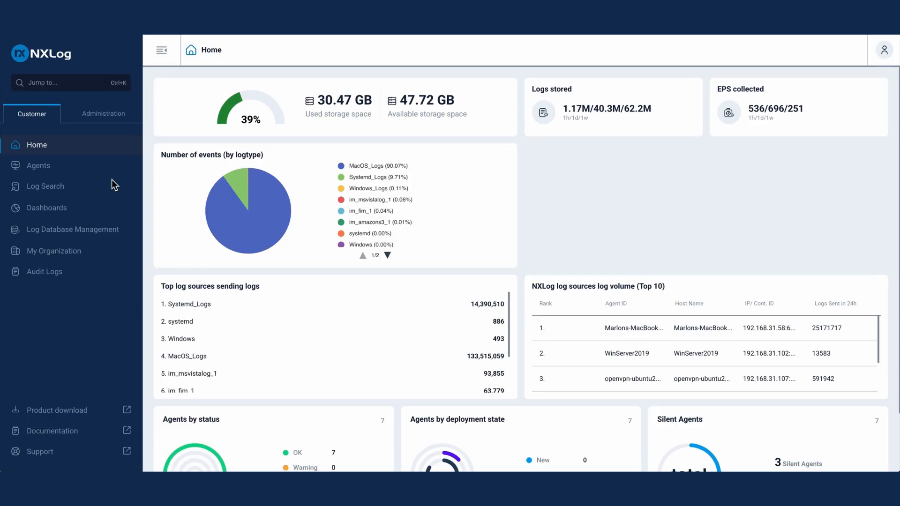
Start a new agent configuration from the configurations overview and name it "Windows Events to Graylog"
{"action": "left_click", "coordinate": [39, 166]}
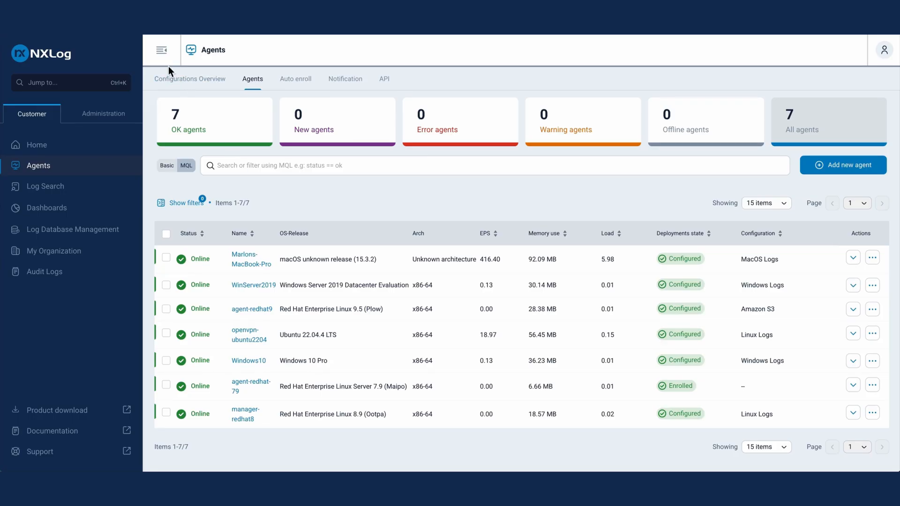
{"action": "left_click", "coordinate": [188, 85]}
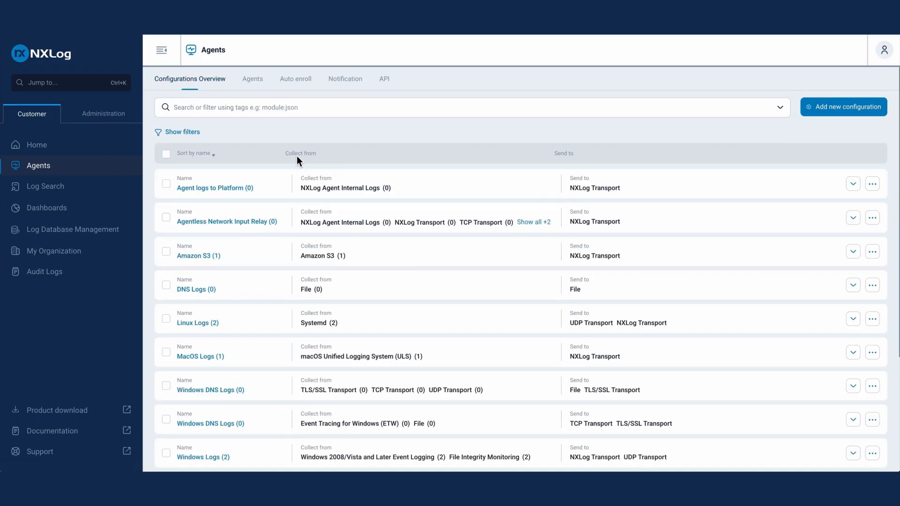
{"action": "left_click", "coordinate": [850, 110]}
{"action": "left_click", "coordinate": [353, 106]}
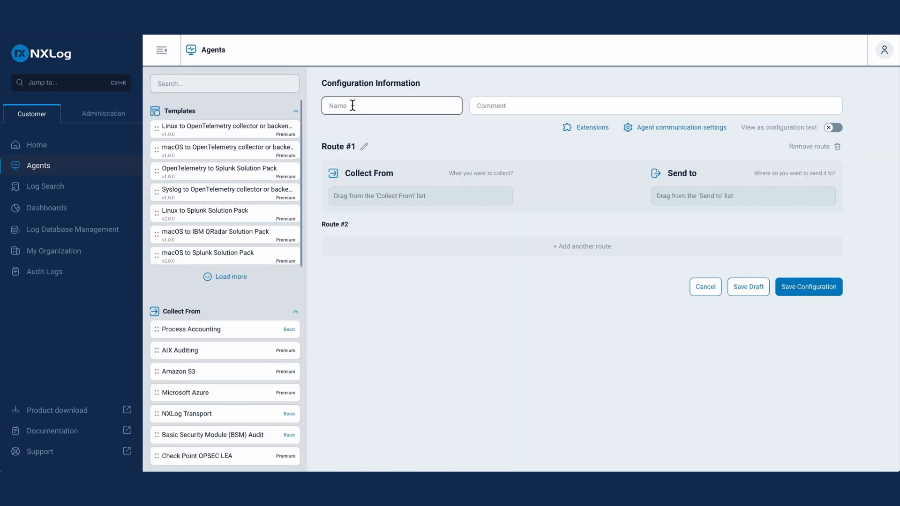
{"action": "type", "text": "Windows Events to Graylog"}
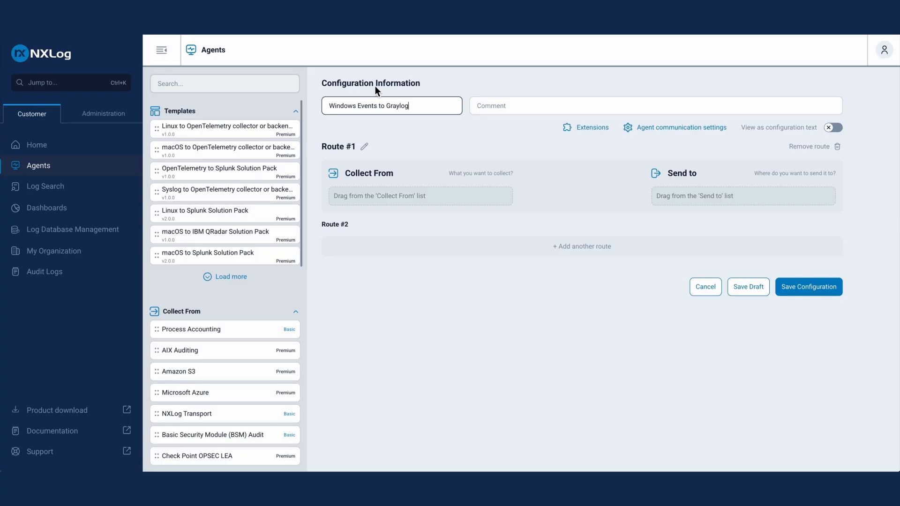
Find the Windows collectors and add Windows 2008/Vista and Later Event Logging as the source of Route #1
{"action": "left_click", "coordinate": [167, 85]}
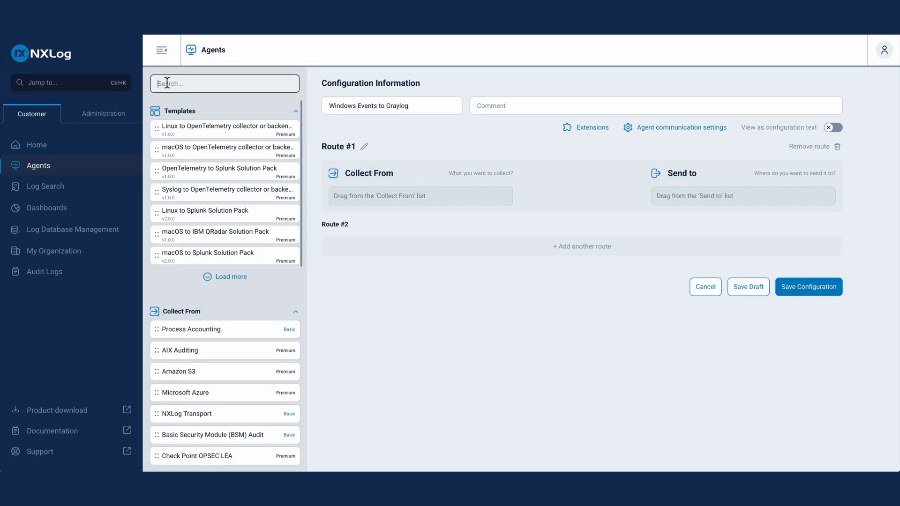
{"action": "type", "text": "windo"}
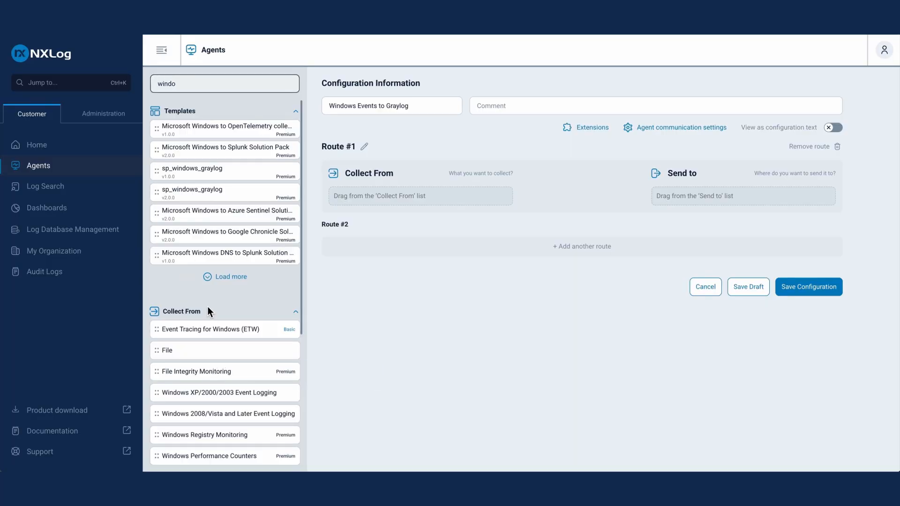
{"action": "scroll", "coordinate": [207, 307], "scroll_direction": "down", "scroll_amount": 3}
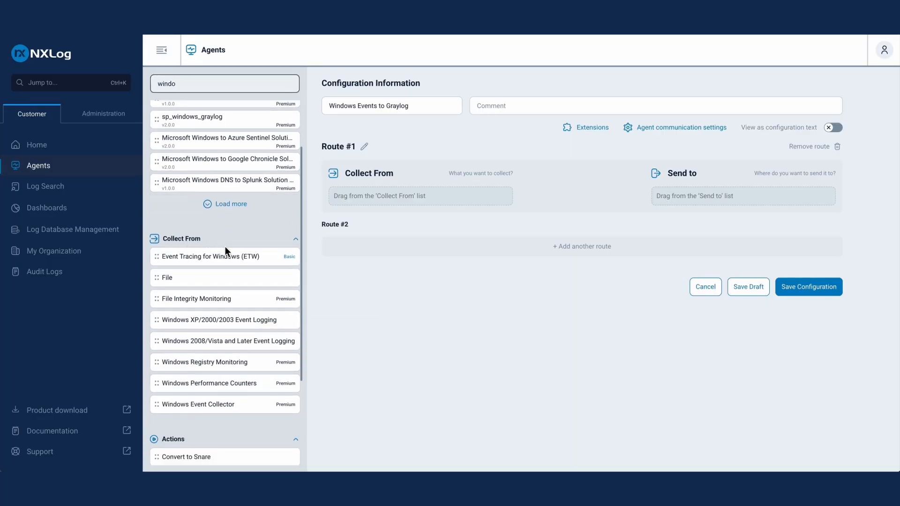
{"action": "left_click_drag", "start_coordinate": [205, 344], "coordinate": [415, 204]}
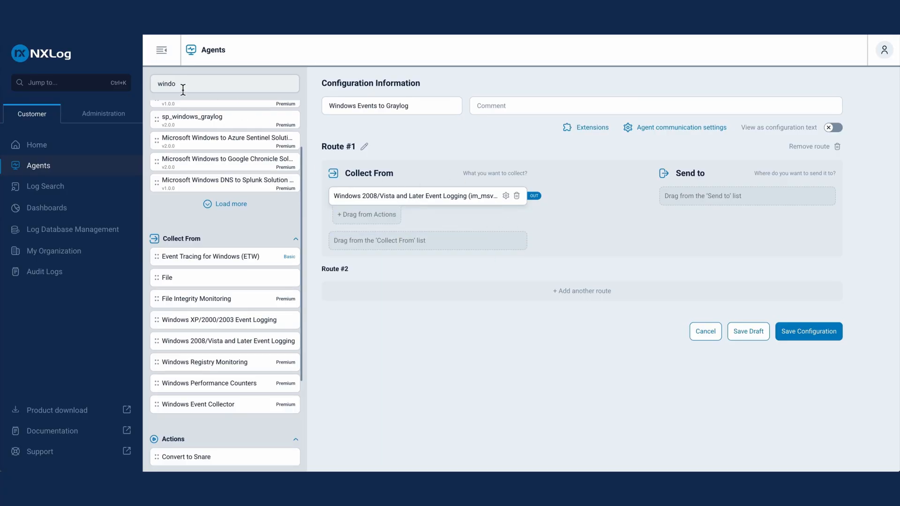
{"action": "left_click", "coordinate": [163, 85]}
{"action": "double_click", "coordinate": [164, 84]}
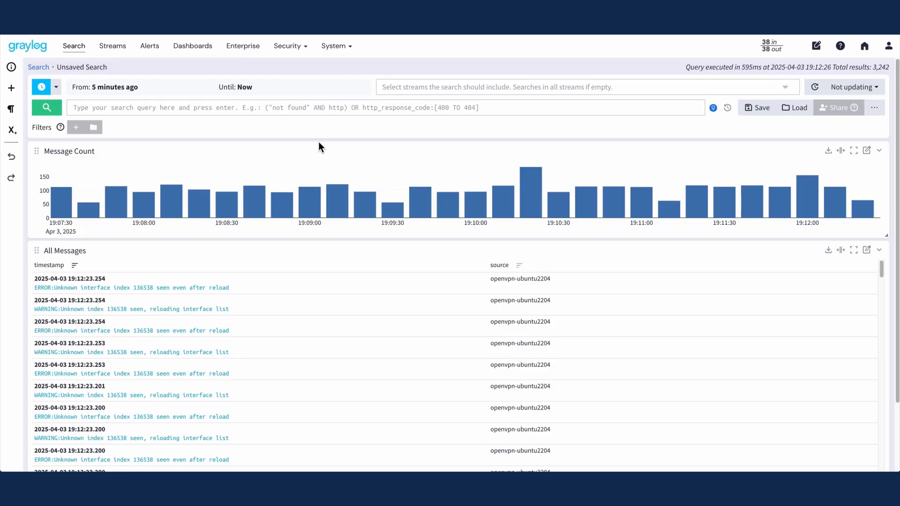
Switch to Graylog, open the system inputs page and check the type and port of the global input
{"action": "left_click", "coordinate": [347, 47]}
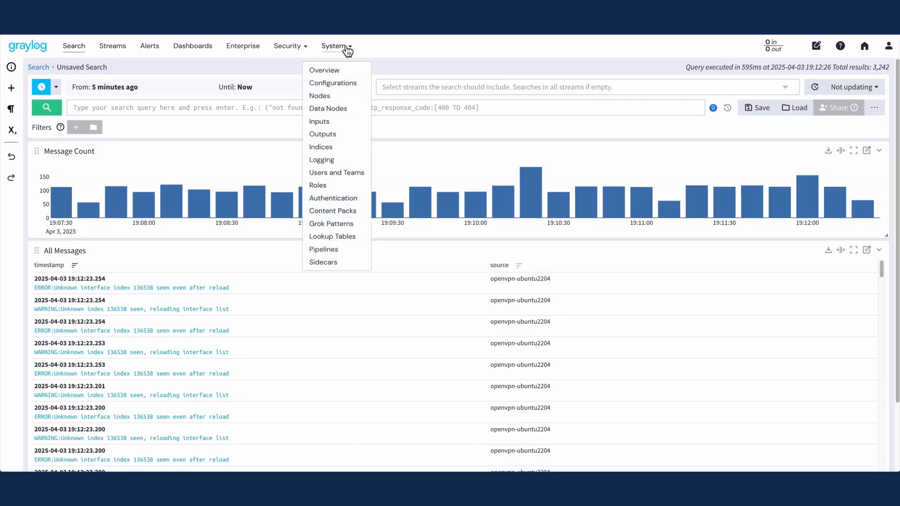
{"action": "left_click", "coordinate": [328, 123]}
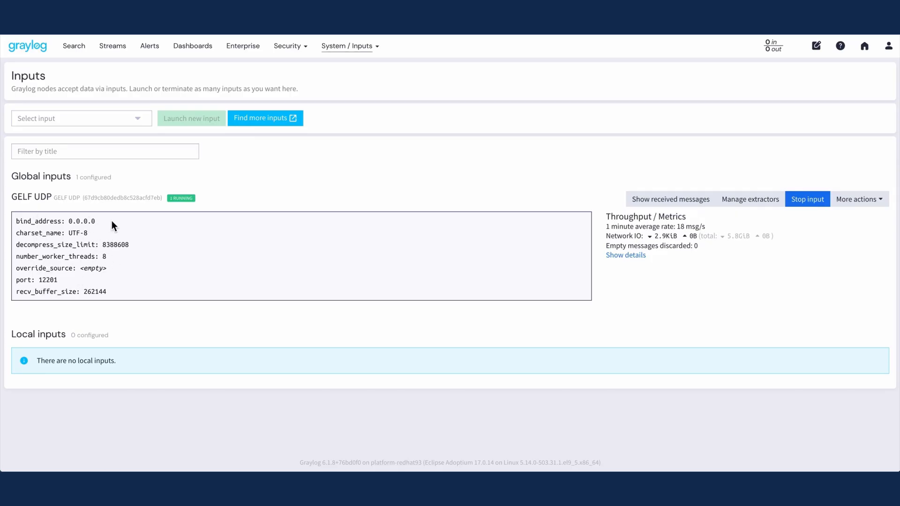
{"action": "left_click_drag", "start_coordinate": [36, 197], "coordinate": [44, 196]}
{"action": "left_click", "coordinate": [38, 243]}
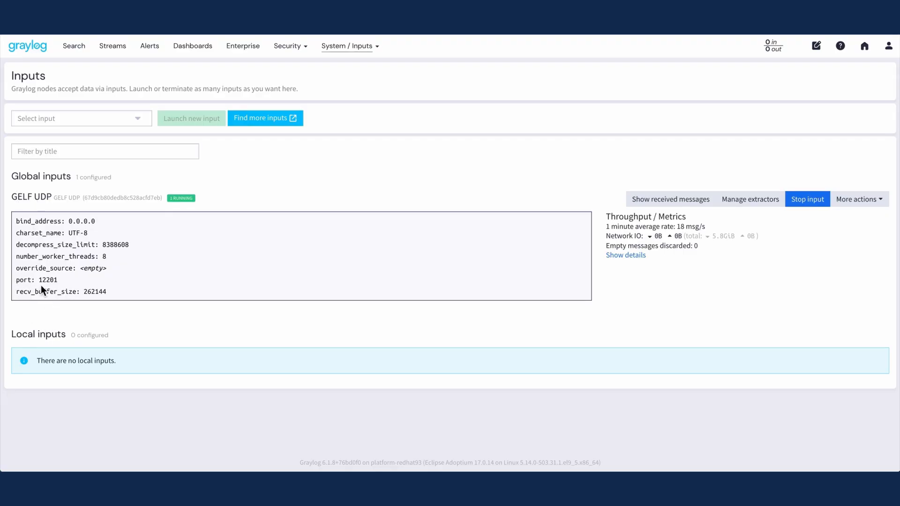
{"action": "left_click_drag", "start_coordinate": [56, 281], "coordinate": [29, 280]}
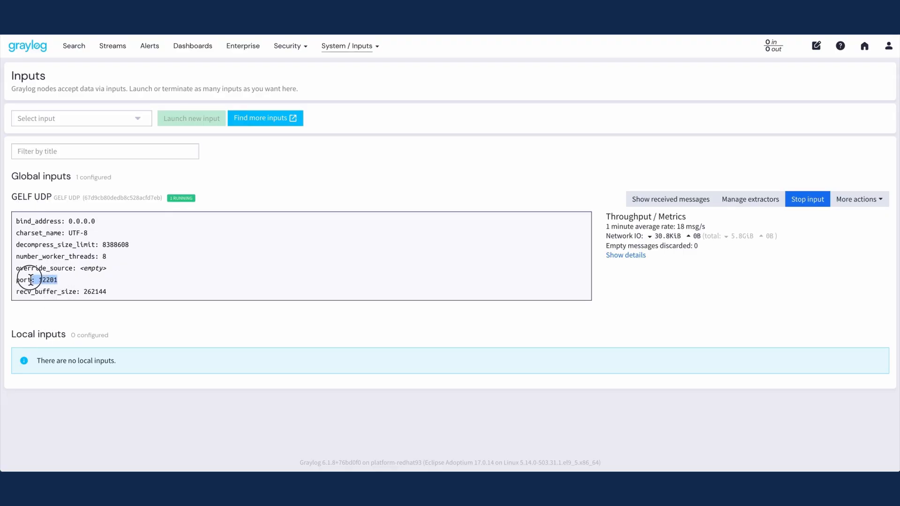
{"action": "left_click", "coordinate": [50, 251]}
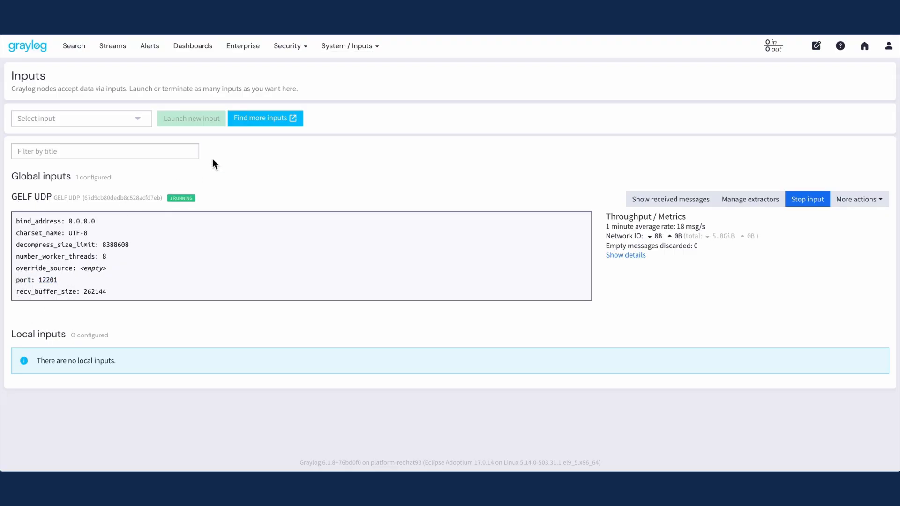
Examine the launch settings for a new GELF TCP input, close the form and recheck the GELF UDP input's port
{"action": "left_click", "coordinate": [49, 119]}
{"action": "scroll", "coordinate": [53, 216], "scroll_direction": "down", "scroll_amount": 5}
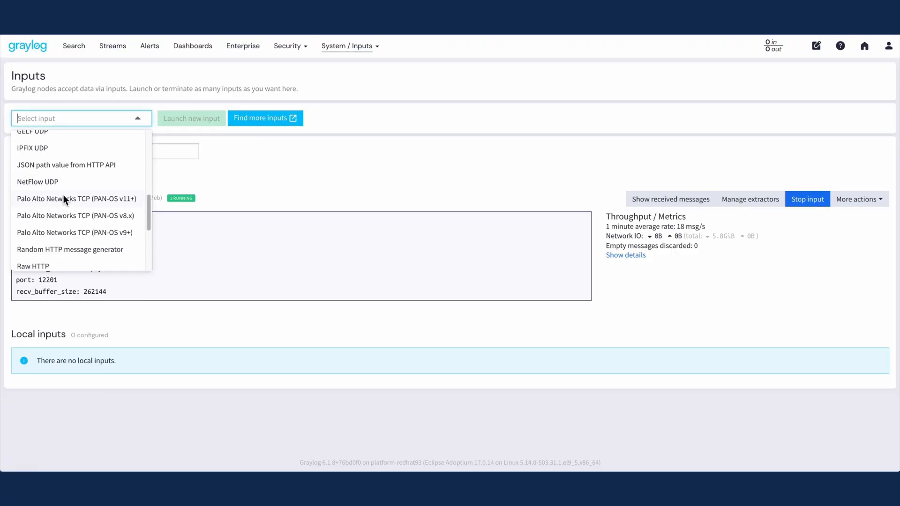
{"action": "scroll", "coordinate": [63, 195], "scroll_direction": "up", "scroll_amount": 2}
{"action": "left_click", "coordinate": [50, 151]}
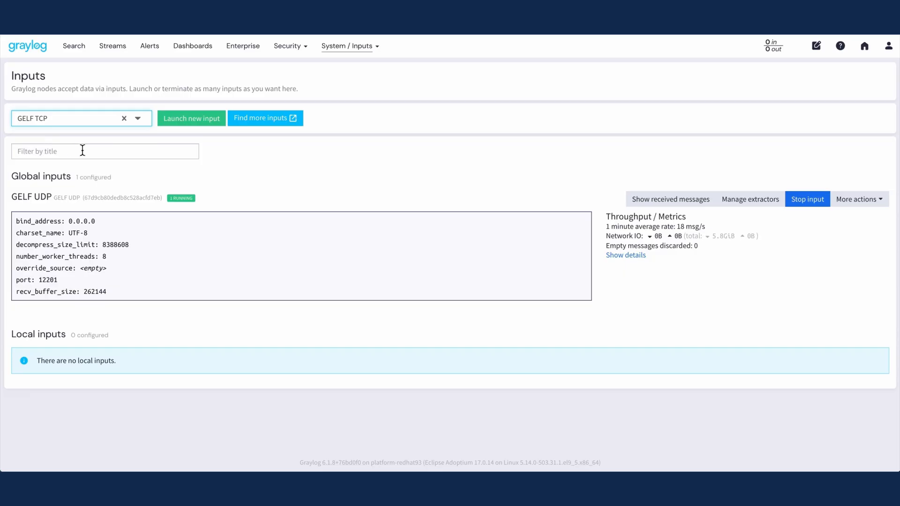
{"action": "left_click", "coordinate": [195, 120]}
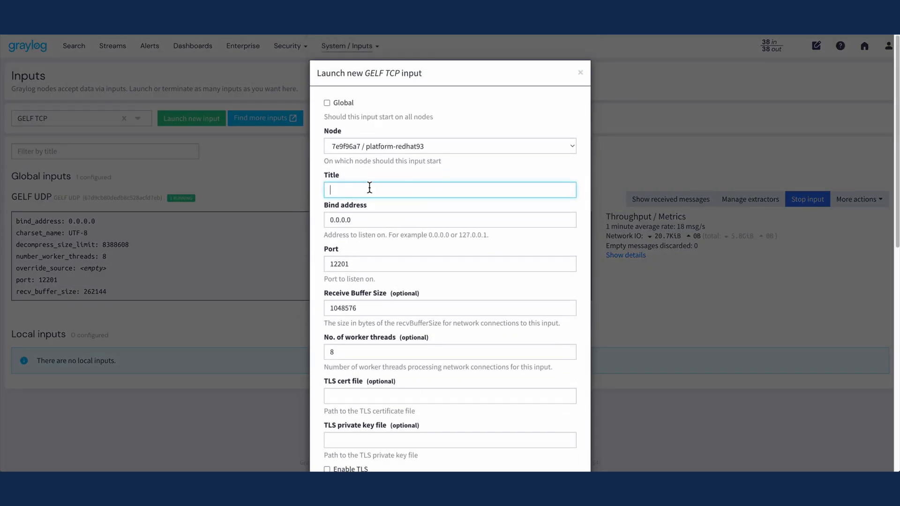
{"action": "scroll", "coordinate": [375, 170], "scroll_direction": "down", "scroll_amount": 2}
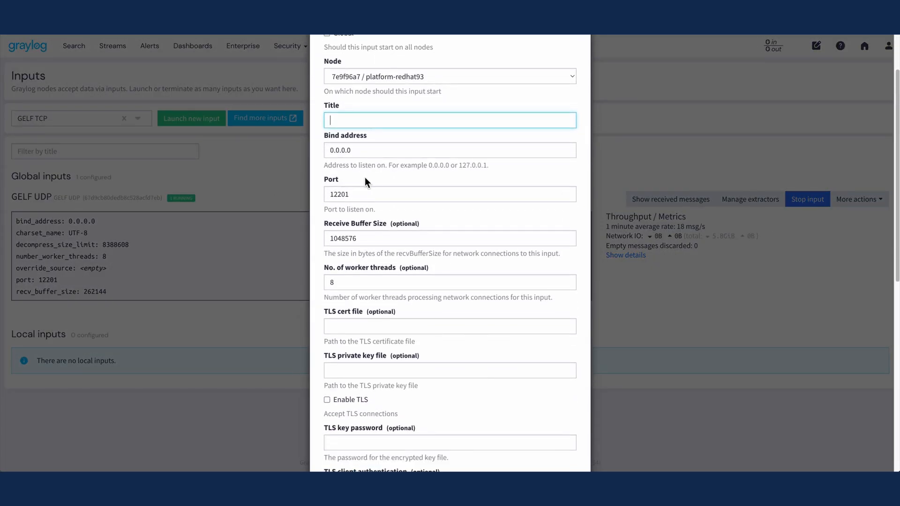
{"action": "scroll", "coordinate": [390, 187], "scroll_direction": "down", "scroll_amount": 3}
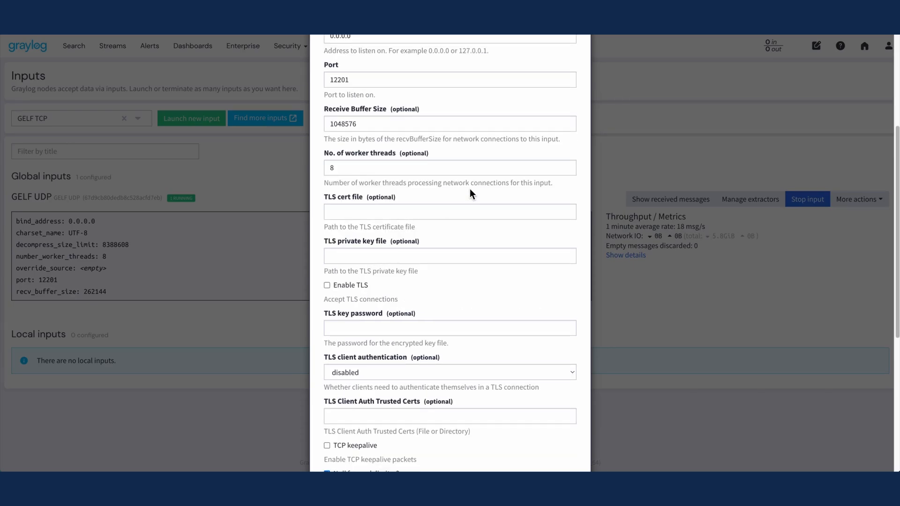
{"action": "left_click", "coordinate": [278, 169]}
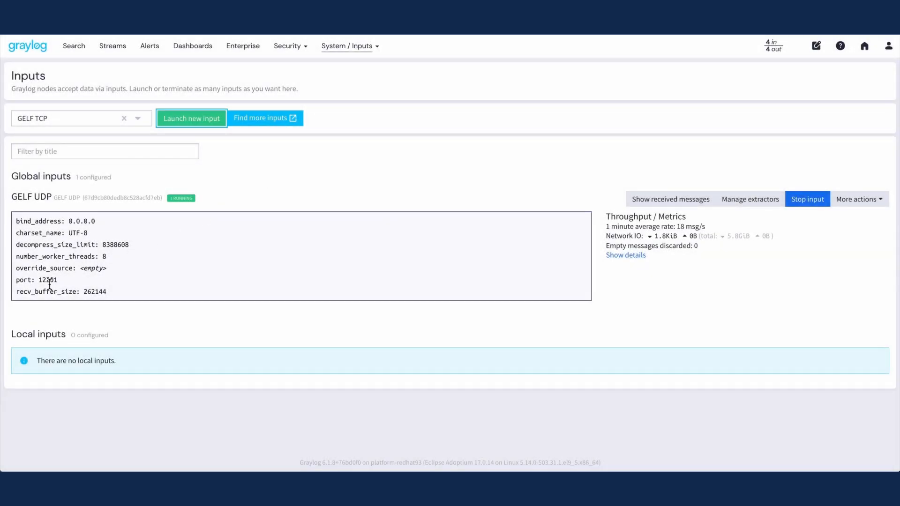
{"action": "left_click_drag", "start_coordinate": [41, 281], "coordinate": [53, 280]}
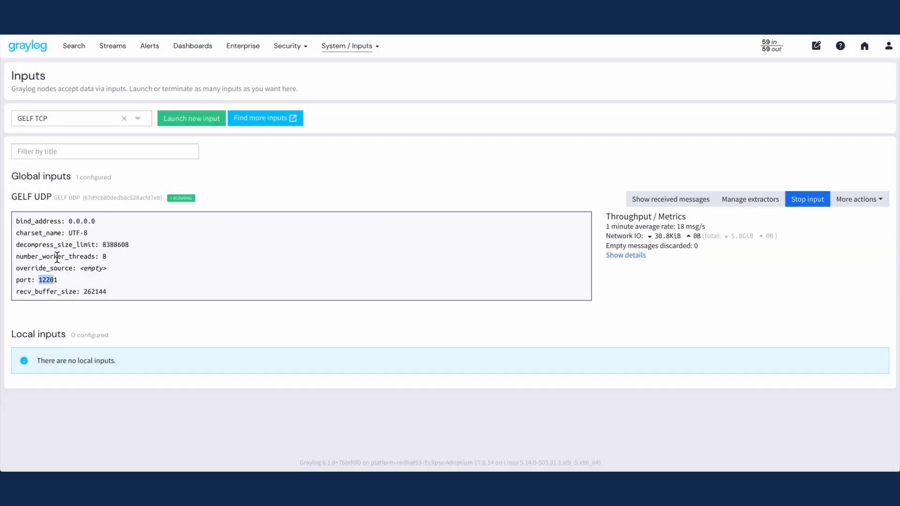
{"action": "left_click", "coordinate": [52, 230]}
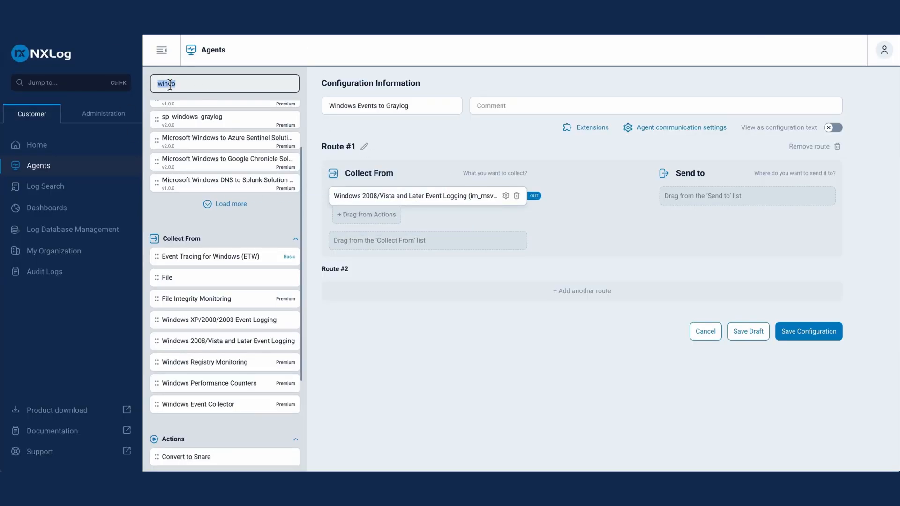
Switch back to NXLog Platform, search the modules for udp and add UDP Transport as the destination of Route #1
{"action": "left_click_drag", "start_coordinate": [201, 84], "coordinate": [163, 85]}
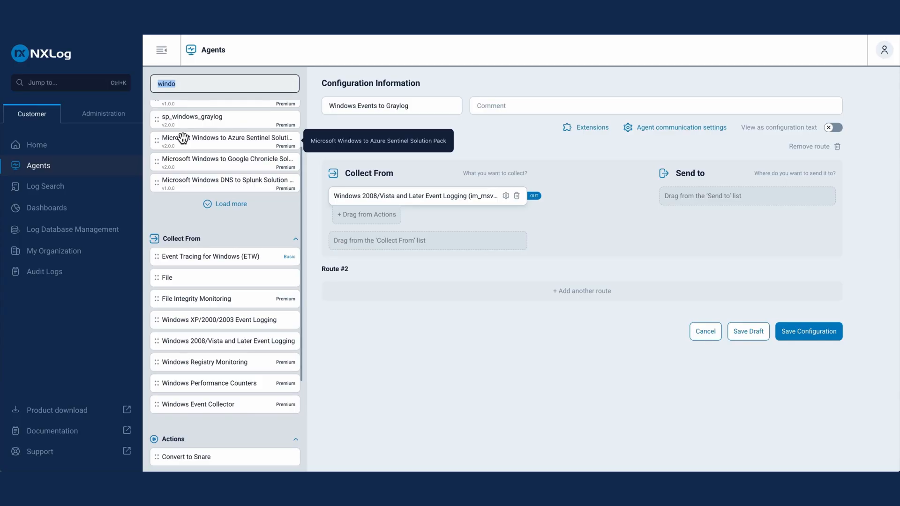
{"action": "type", "text": "udp"}
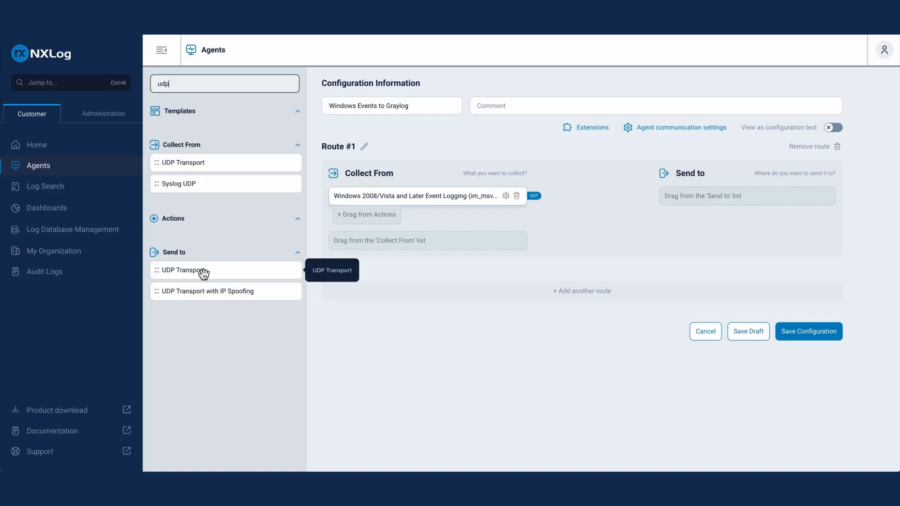
{"action": "left_click_drag", "start_coordinate": [197, 274], "coordinate": [732, 202]}
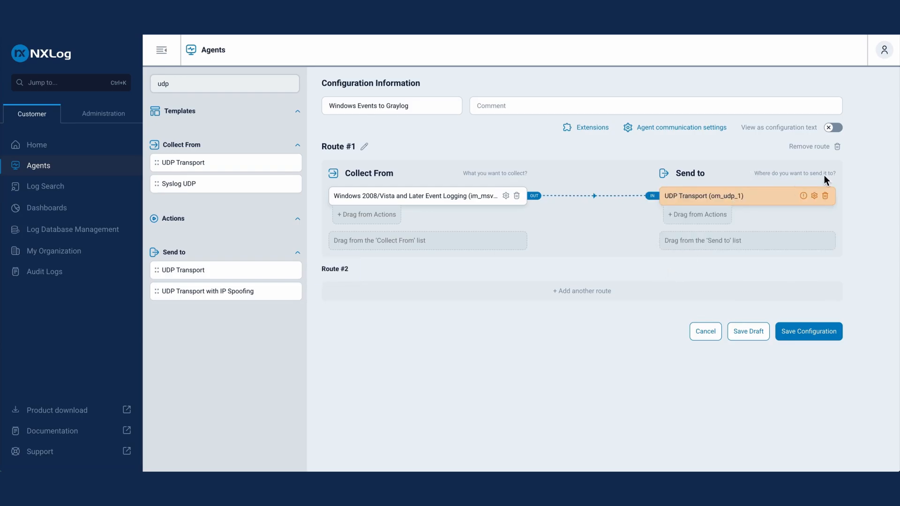
Set the UDP Transport host to 192.168.31.105: 12201, rename the module to Graylog and save its settings
{"action": "left_click", "coordinate": [814, 196]}
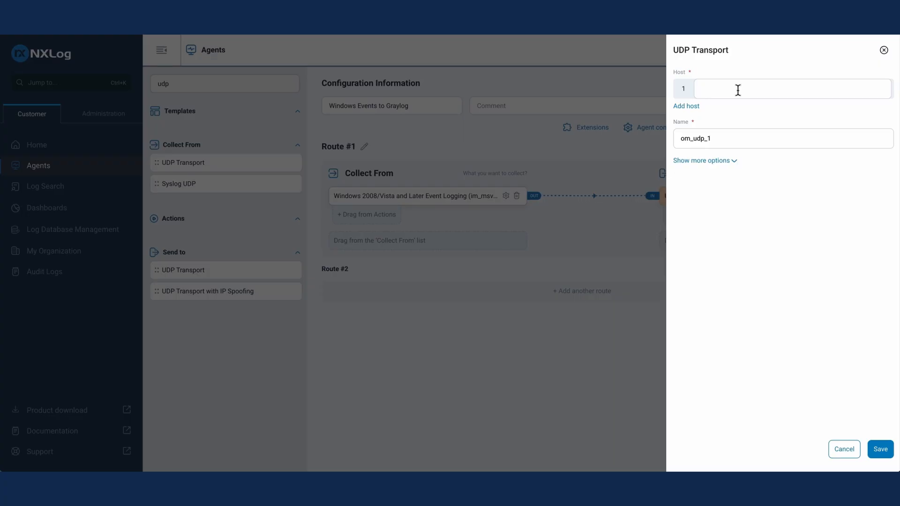
{"action": "type", "text": "192.168.31.105: 12201"}
{"action": "left_click_drag", "start_coordinate": [713, 138], "coordinate": [653, 197]}
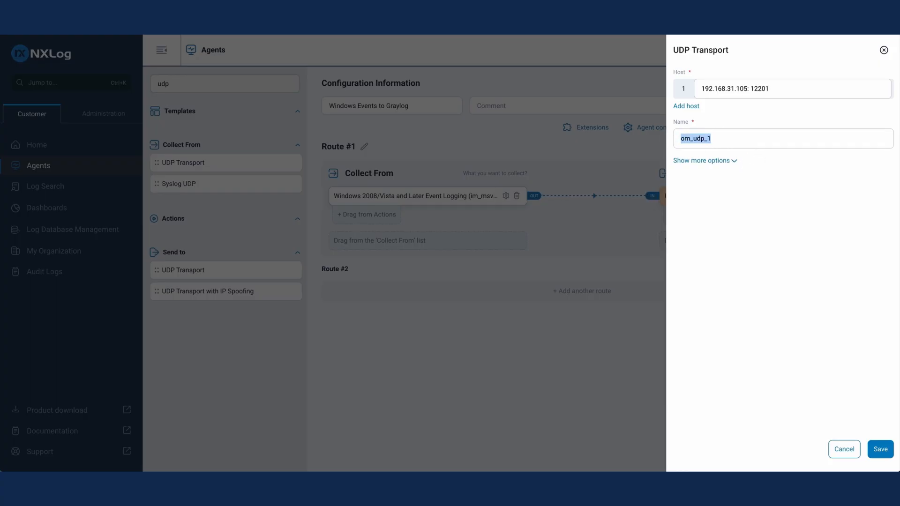
{"action": "type", "text": "Graylog"}
{"action": "left_click", "coordinate": [881, 449]}
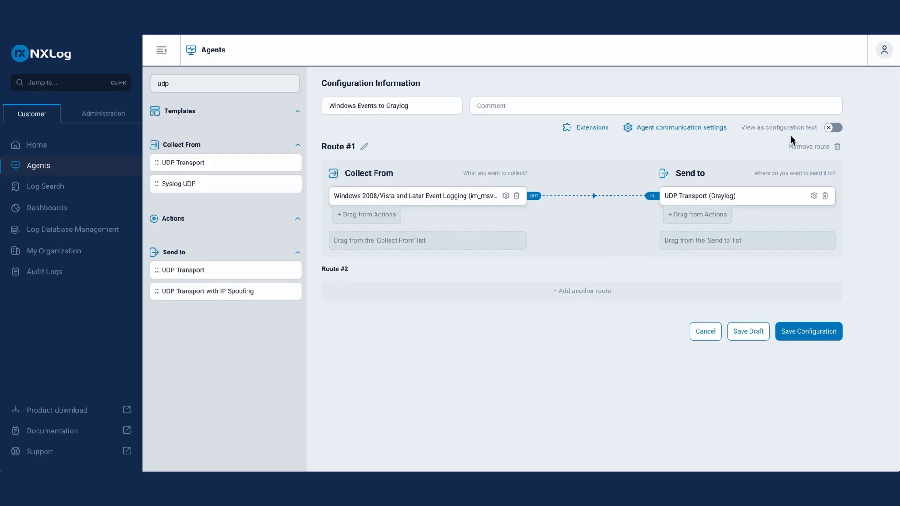
Show the configuration as text and add the line "OutputType GELF_UDP" below Host in the Graylog output block
{"action": "left_click", "coordinate": [831, 129]}
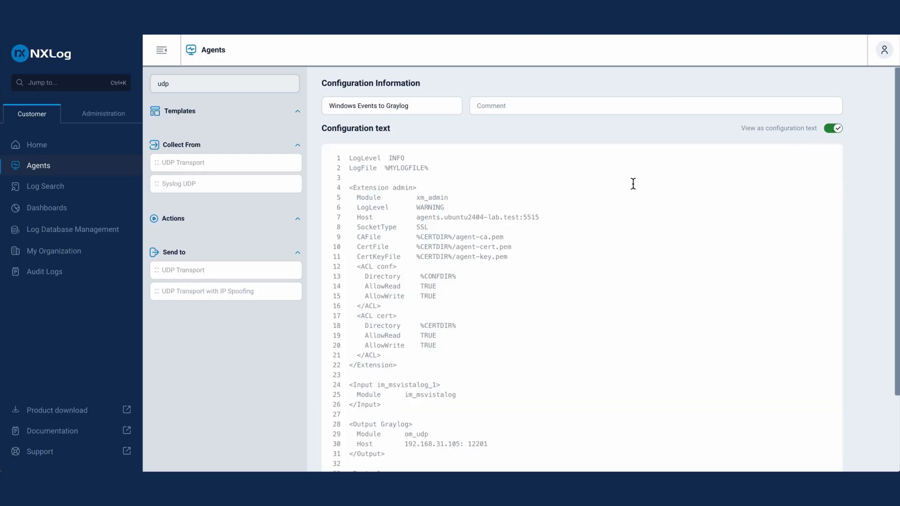
{"action": "scroll", "coordinate": [426, 241], "scroll_direction": "down", "scroll_amount": 3}
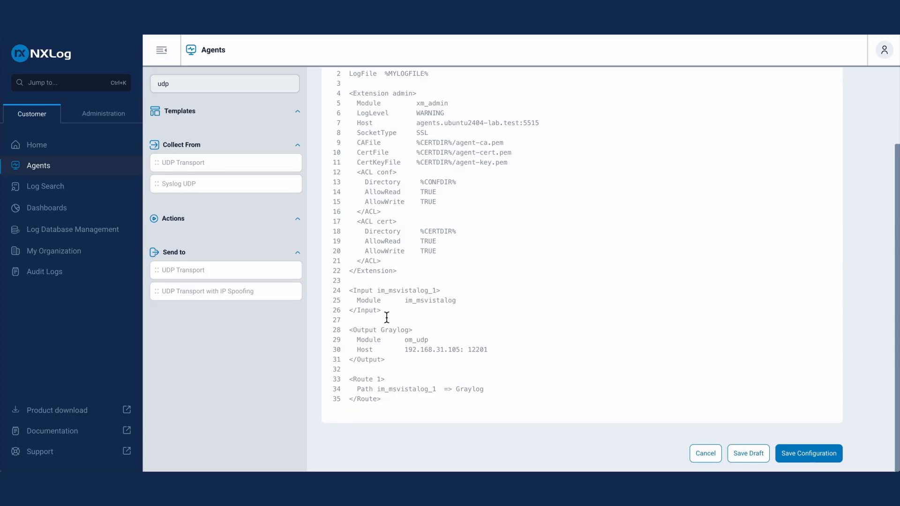
{"action": "left_click", "coordinate": [492, 356]}
{"action": "key", "text": "Return"}
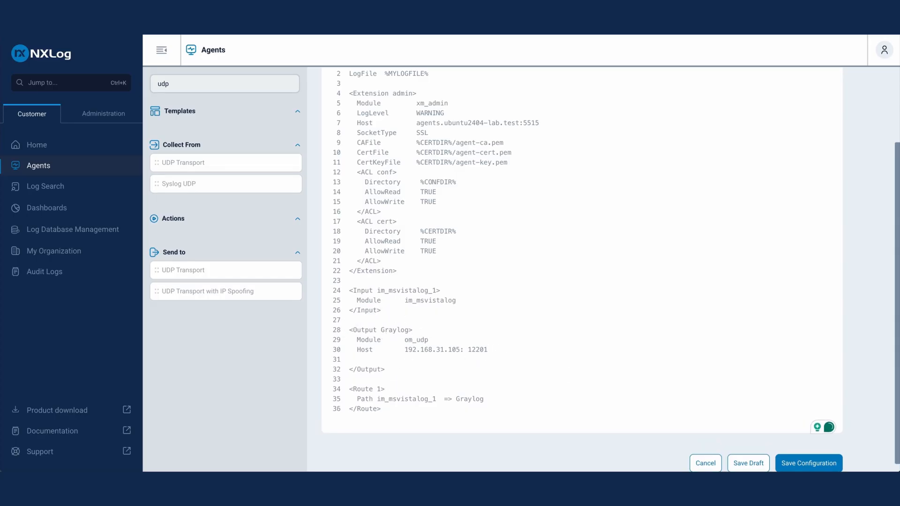
{"action": "type", "text": "OutputType  GELF_UDP"}
{"action": "left_click_drag", "start_coordinate": [405, 359], "coordinate": [420, 359]}
Insert an extension block named gelf with module xm_gelf above the im_msvistalog_1 input block, and review the GELF lines
{"action": "left_click", "coordinate": [382, 311]}
{"action": "left_click", "coordinate": [485, 280]}
{"action": "type", "text": "<Extension gelf>     Module        xm_gelf </Extension>"}
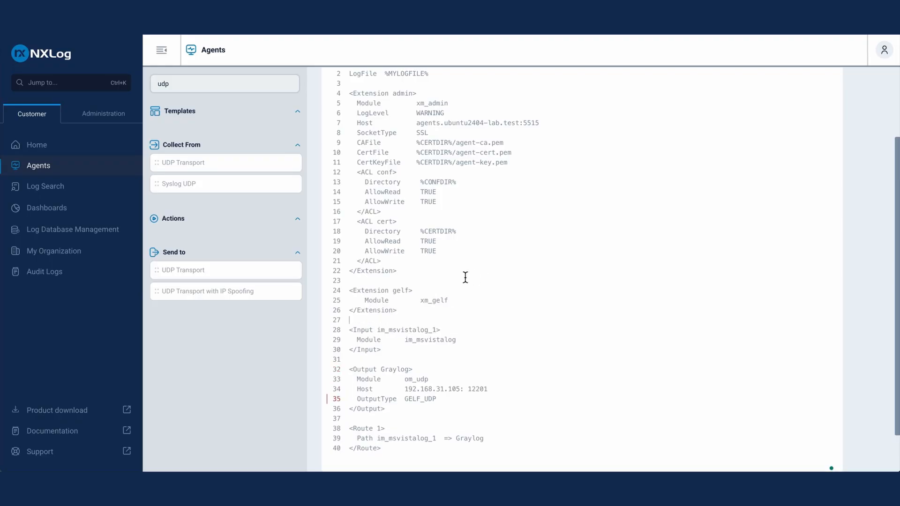
{"action": "left_click_drag", "start_coordinate": [420, 301], "coordinate": [448, 301]}
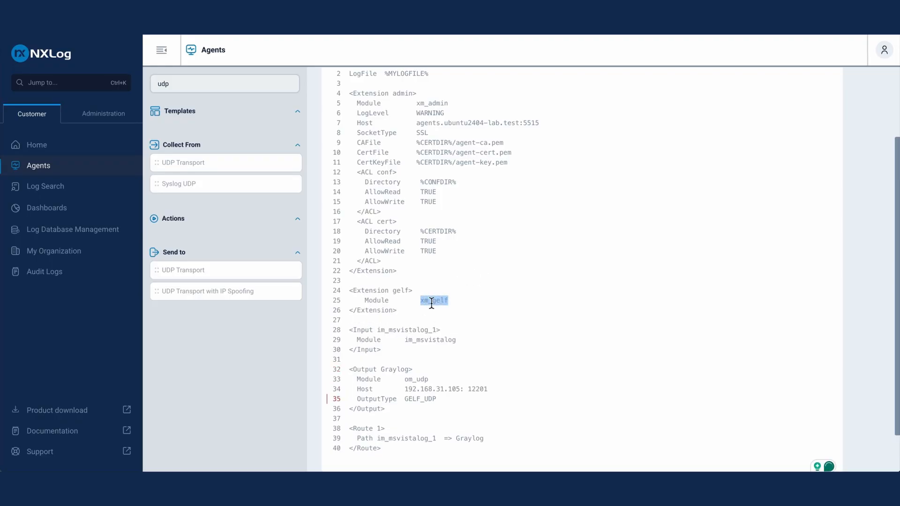
{"action": "scroll", "coordinate": [431, 302], "scroll_direction": "down", "scroll_amount": 1}
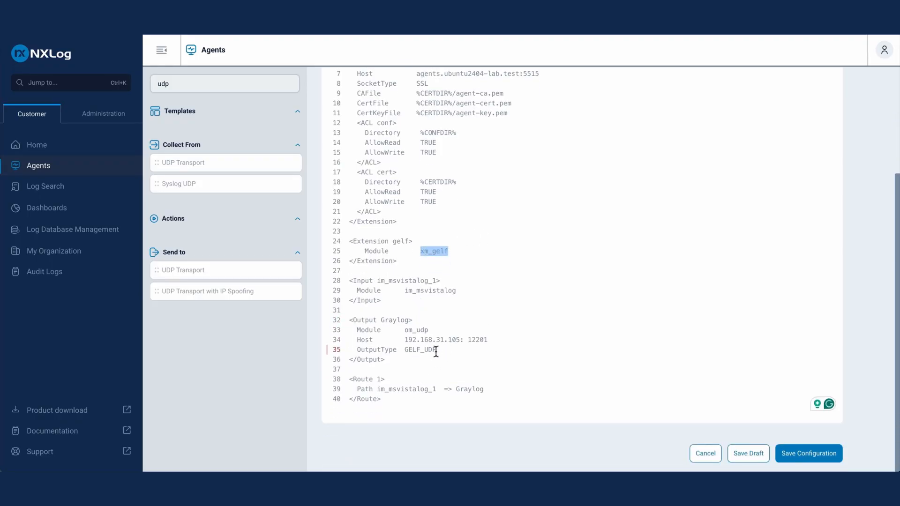
{"action": "left_click_drag", "start_coordinate": [436, 351], "coordinate": [357, 350]}
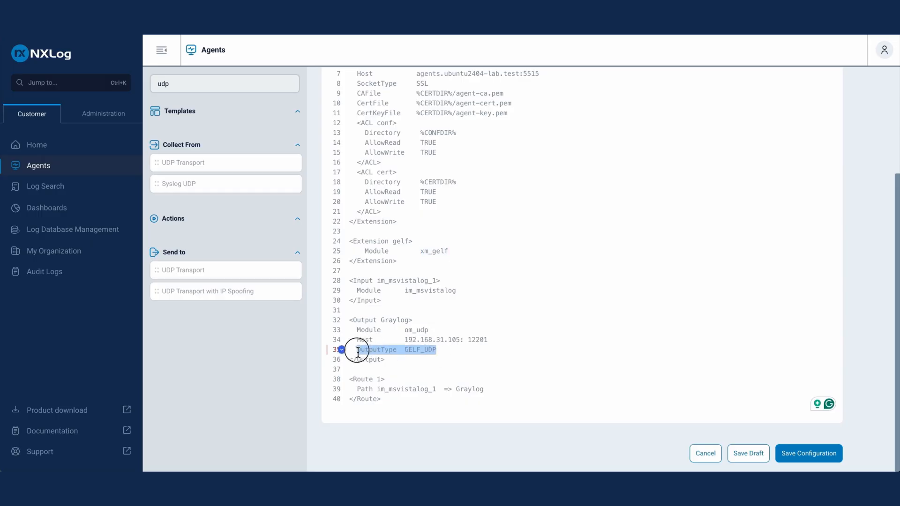
Finish reviewing the Graylog output block and return the configuration from text to the visual route view
{"action": "left_click", "coordinate": [449, 355]}
{"action": "scroll", "coordinate": [408, 350], "scroll_direction": "up", "scroll_amount": 1}
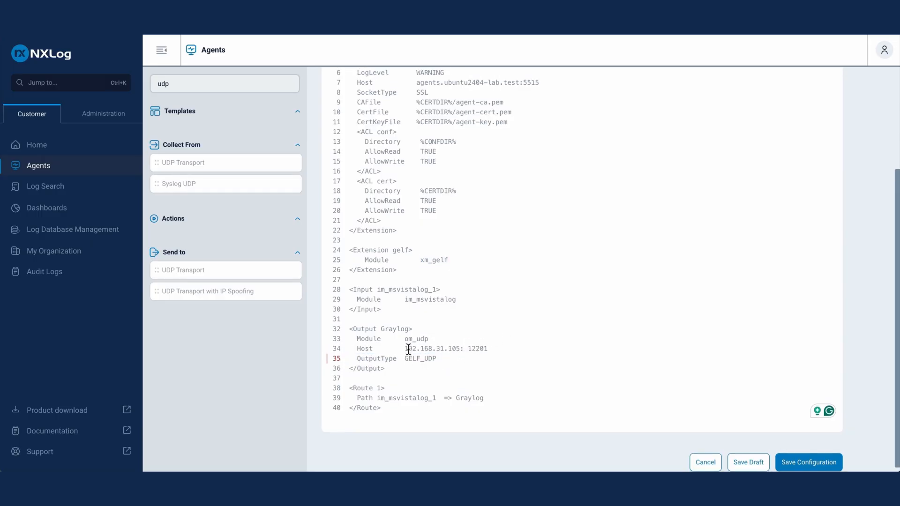
{"action": "scroll", "coordinate": [860, 121], "scroll_direction": "up", "scroll_amount": 5}
{"action": "left_click", "coordinate": [834, 128]}
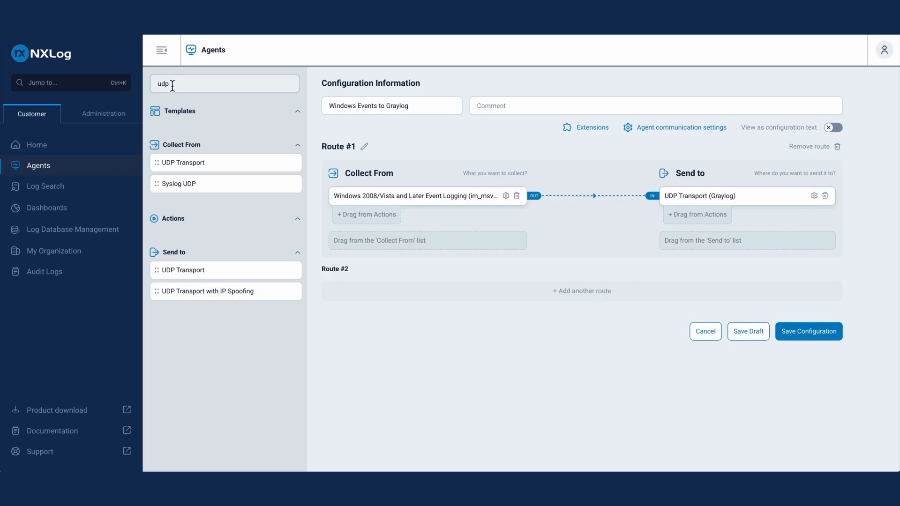
Replace the udp filter in the module list with a search for graylog
{"action": "left_click", "coordinate": [205, 85]}
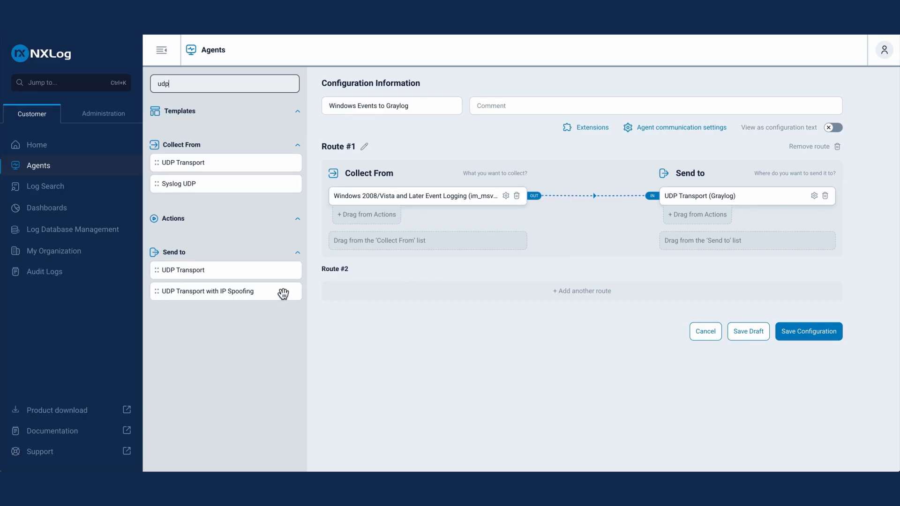
{"action": "left_click_drag", "start_coordinate": [172, 83], "coordinate": [136, 92]}
{"action": "key", "text": "BackSpace"}
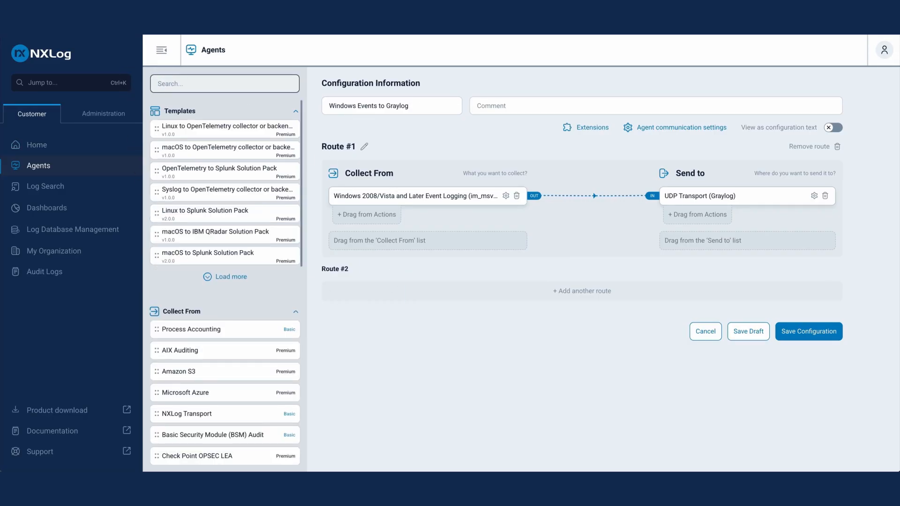
{"action": "type", "text": "graylog"}
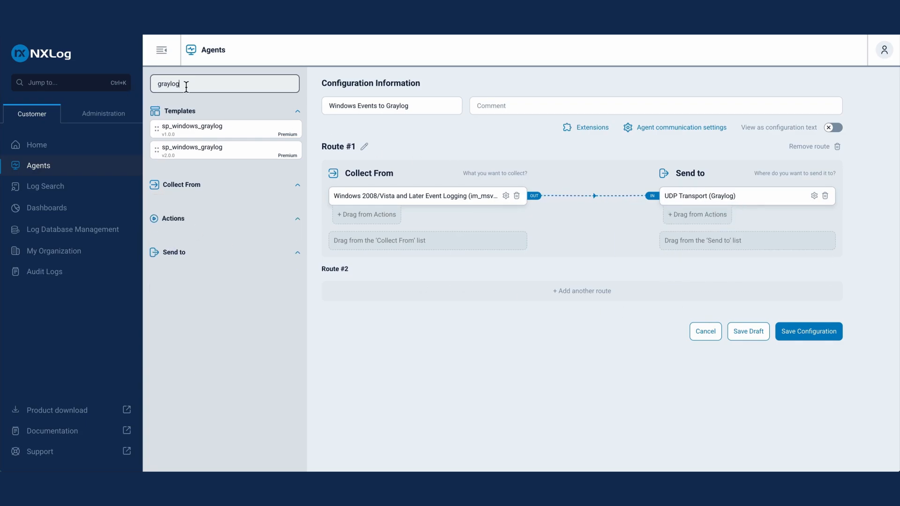
Search the module list for chro and locate Google Chronicle among the destination modules
{"action": "left_click_drag", "start_coordinate": [184, 86], "coordinate": [126, 87]}
{"action": "type", "text": "ch"}
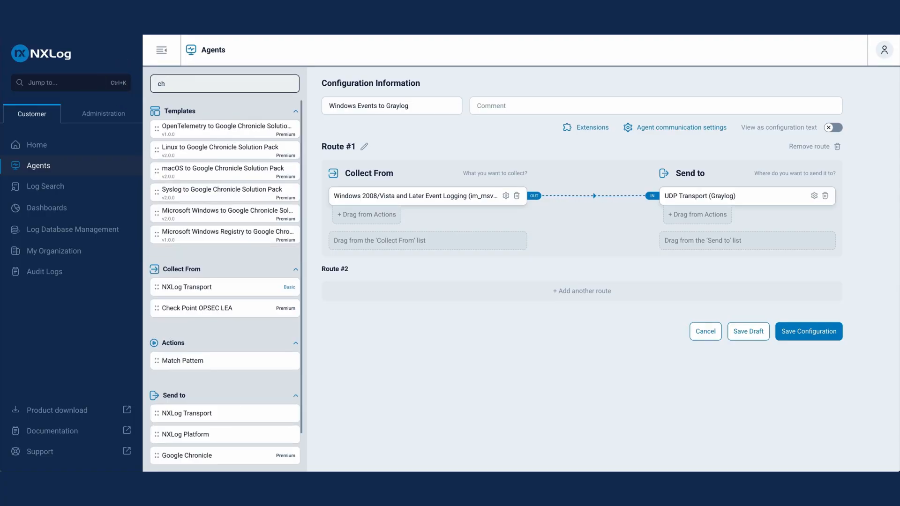
{"action": "type", "text": "ro"}
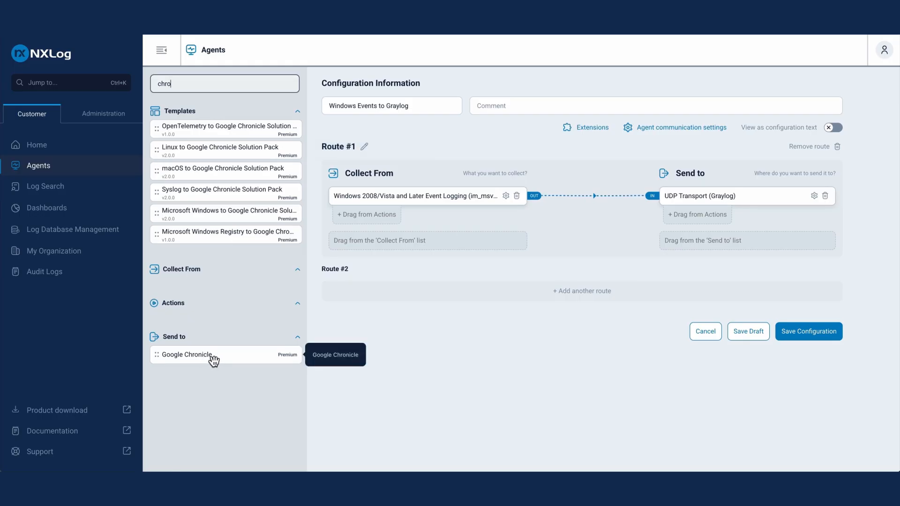
{"action": "left_click_drag", "start_coordinate": [211, 359], "coordinate": [239, 373]}
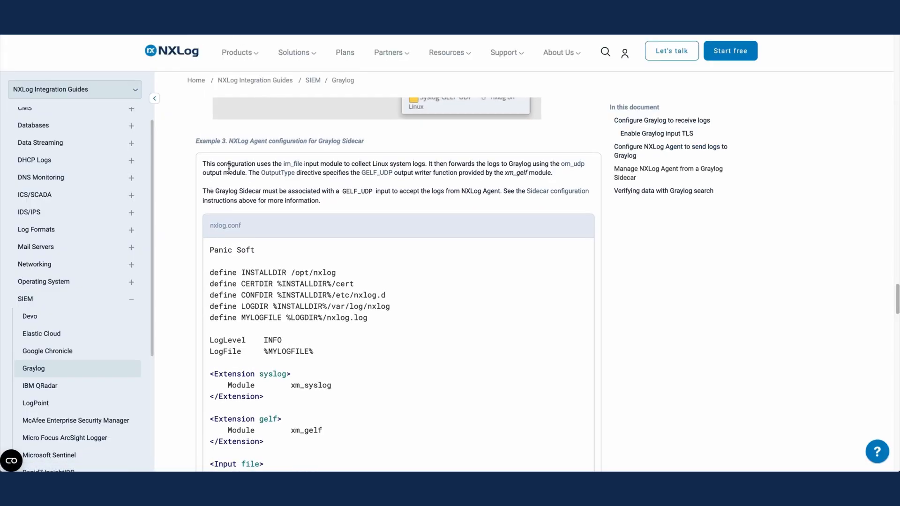
Switch to the NXLog Graylog integration guide and read its Graylog input setup instructions and the example agent configurations using GELF output
{"action": "scroll", "coordinate": [207, 180], "scroll_direction": "up", "scroll_amount": 20}
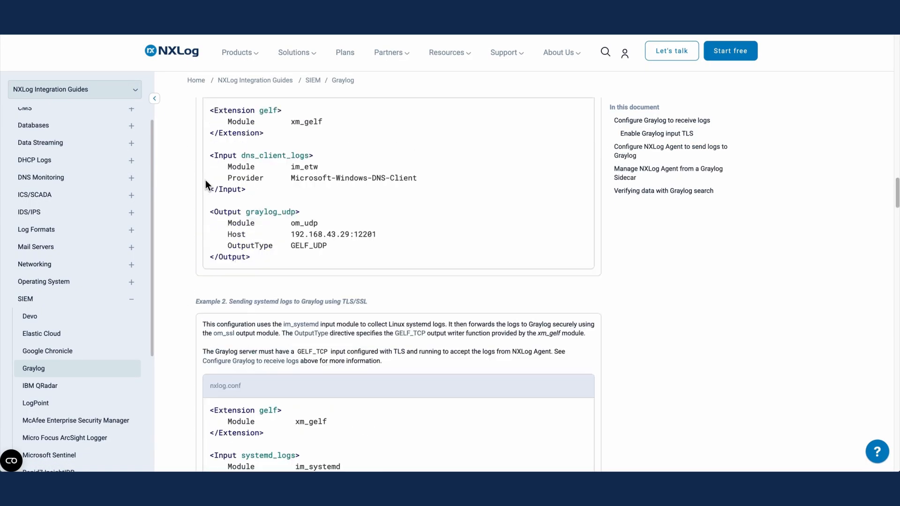
{"action": "scroll", "coordinate": [208, 182], "scroll_direction": "up", "scroll_amount": 20}
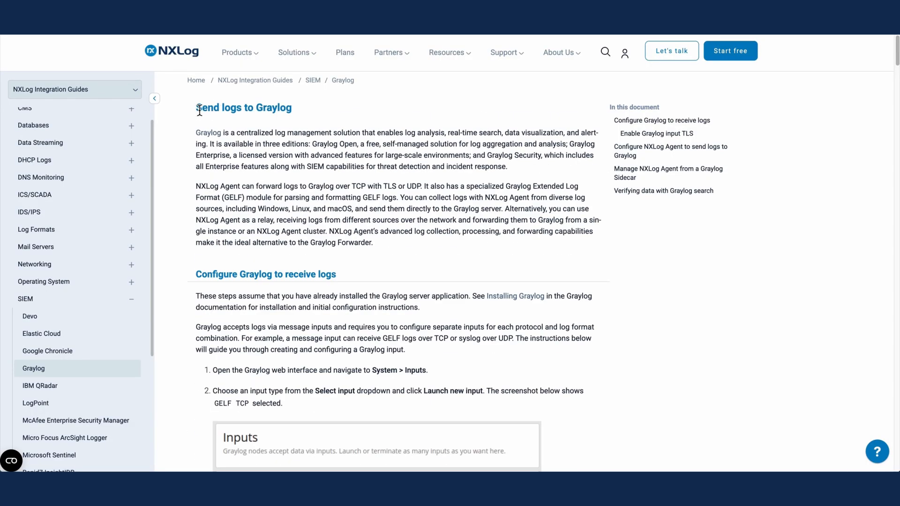
{"action": "scroll", "coordinate": [327, 146], "scroll_direction": "down", "scroll_amount": 5}
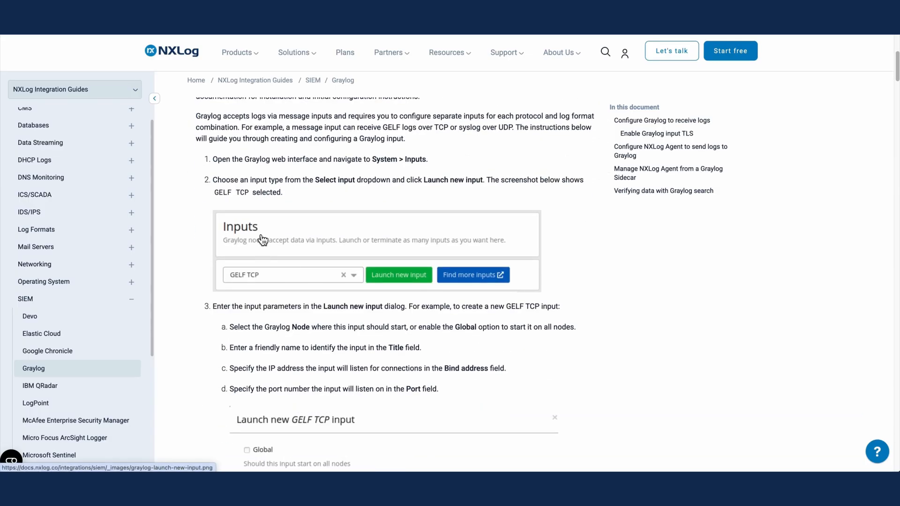
{"action": "scroll", "coordinate": [263, 240], "scroll_direction": "down", "scroll_amount": 2}
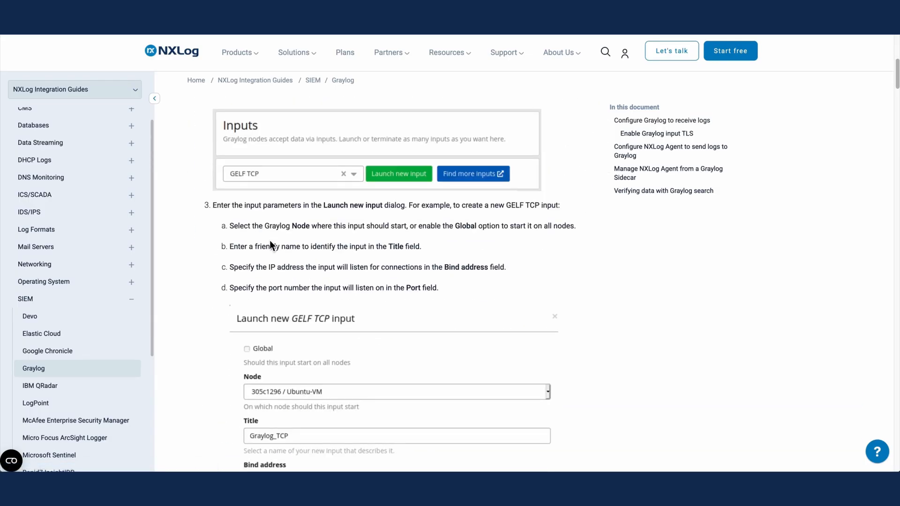
{"action": "scroll", "coordinate": [313, 262], "scroll_direction": "down", "scroll_amount": 3}
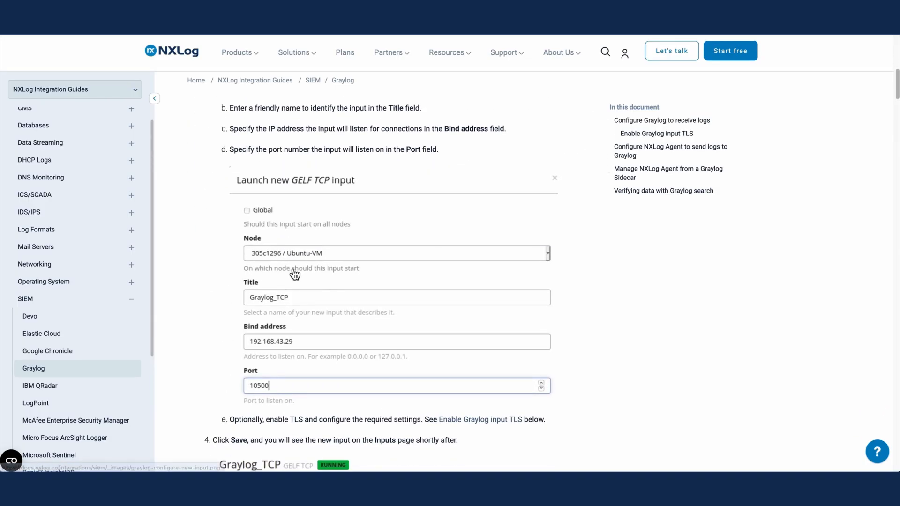
{"action": "scroll", "coordinate": [292, 281], "scroll_direction": "down", "scroll_amount": 5}
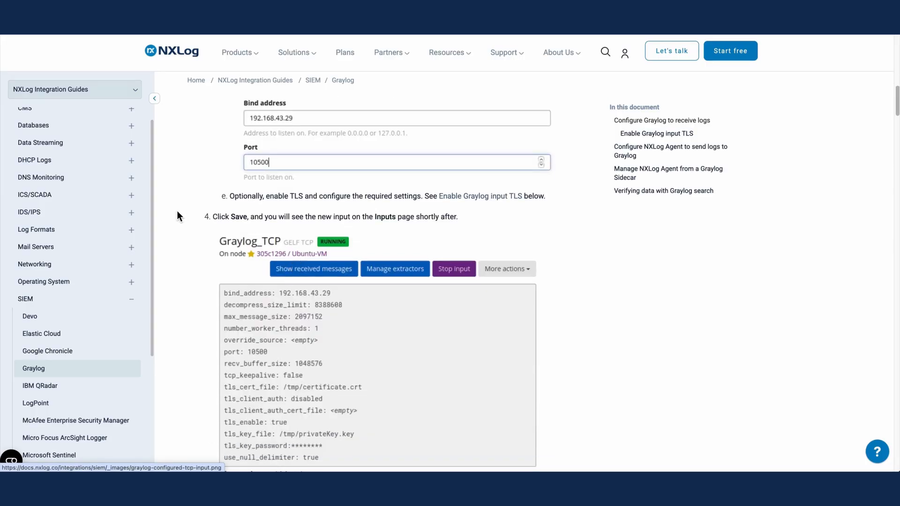
{"action": "scroll", "coordinate": [250, 253], "scroll_direction": "down", "scroll_amount": 6}
{"action": "scroll", "coordinate": [249, 253], "scroll_direction": "down", "scroll_amount": 15}
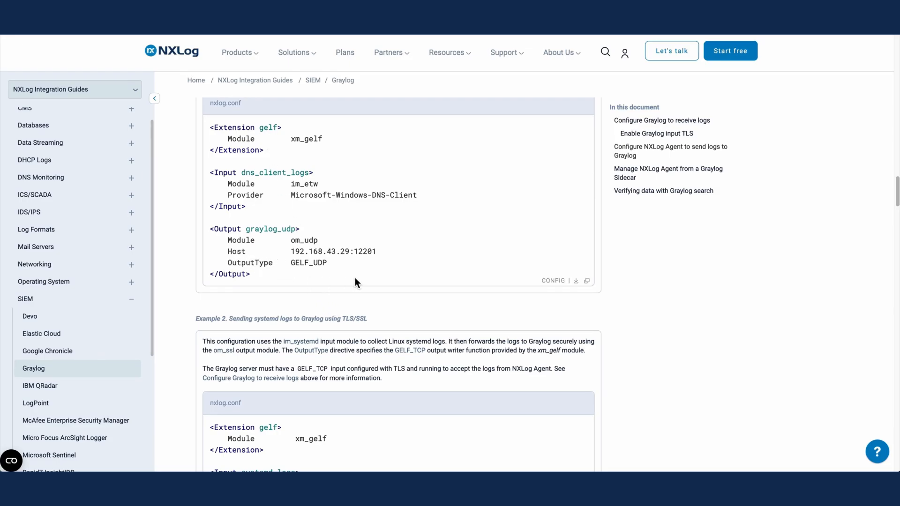
{"action": "scroll", "coordinate": [334, 270], "scroll_direction": "down", "scroll_amount": 2}
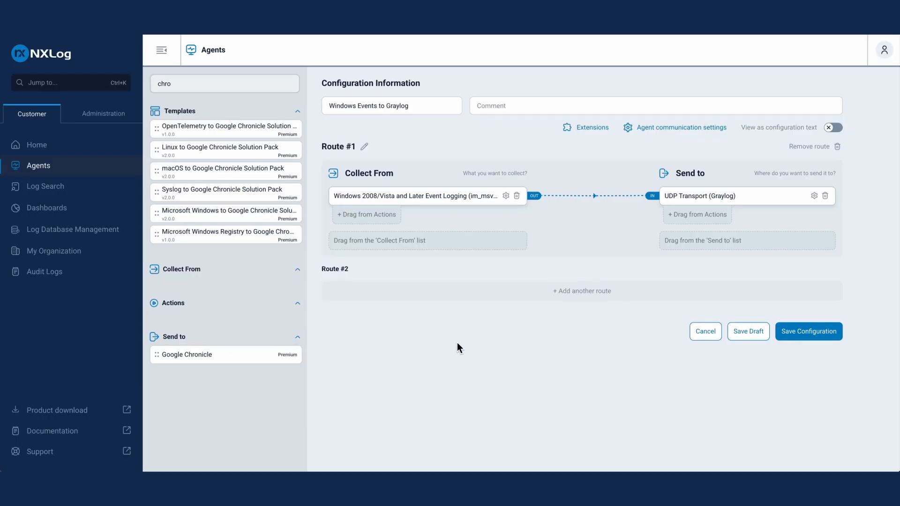
Switch back to NXLog Platform, review the Windows Events to Graylog configuration as text and save it despite the OutputType validation error
{"action": "left_click", "coordinate": [833, 129]}
{"action": "scroll", "coordinate": [351, 251], "scroll_direction": "down", "scroll_amount": 3}
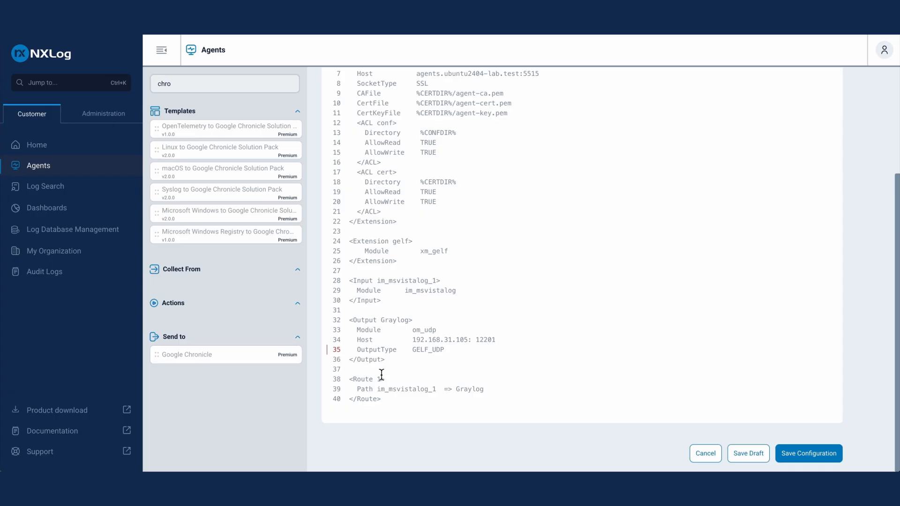
{"action": "scroll", "coordinate": [399, 359], "scroll_direction": "up", "scroll_amount": 3}
{"action": "scroll", "coordinate": [750, 326], "scroll_direction": "down", "scroll_amount": 3}
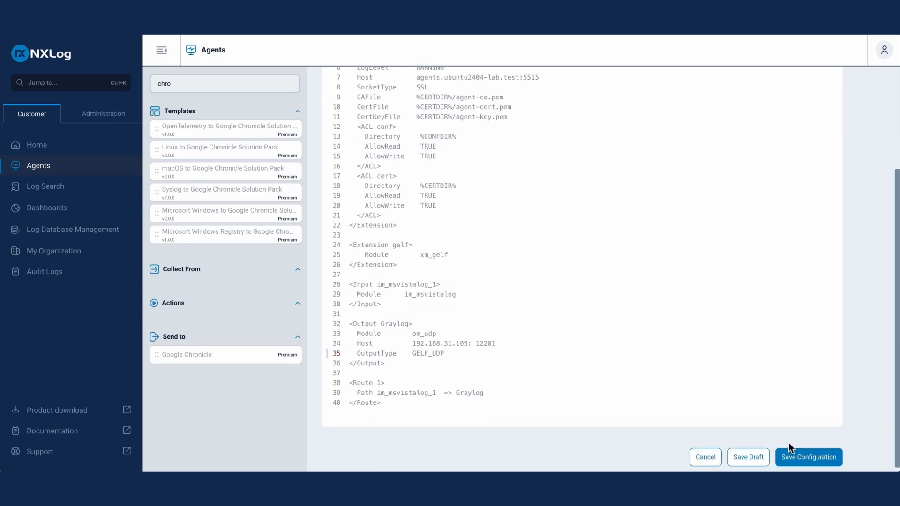
{"action": "left_click", "coordinate": [801, 456]}
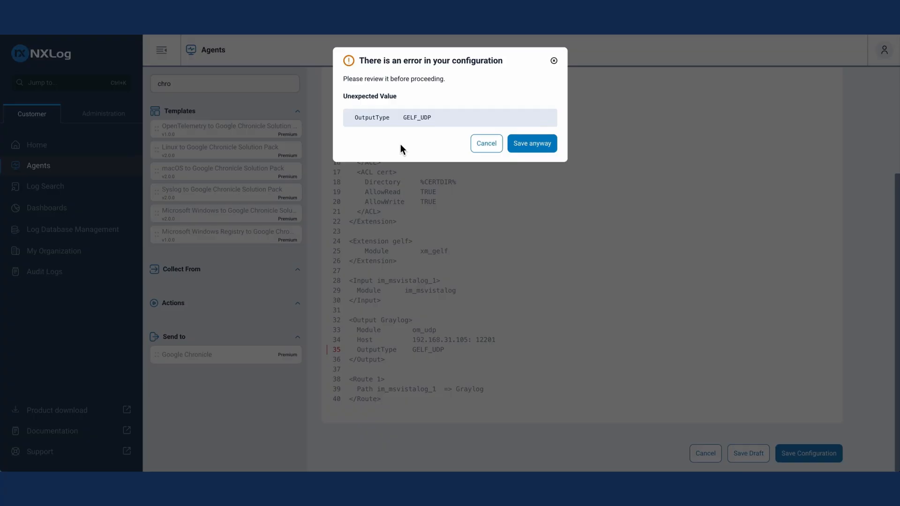
{"action": "left_click", "coordinate": [552, 149]}
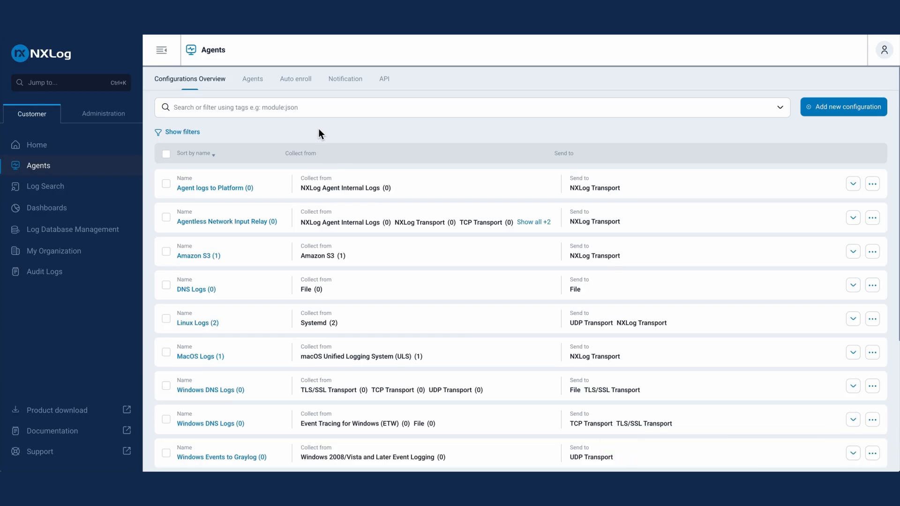
Assign the Windows Events to Graylog configuration to the WinServer2019 agent and check its entry in the agents list
{"action": "left_click", "coordinate": [50, 171]}
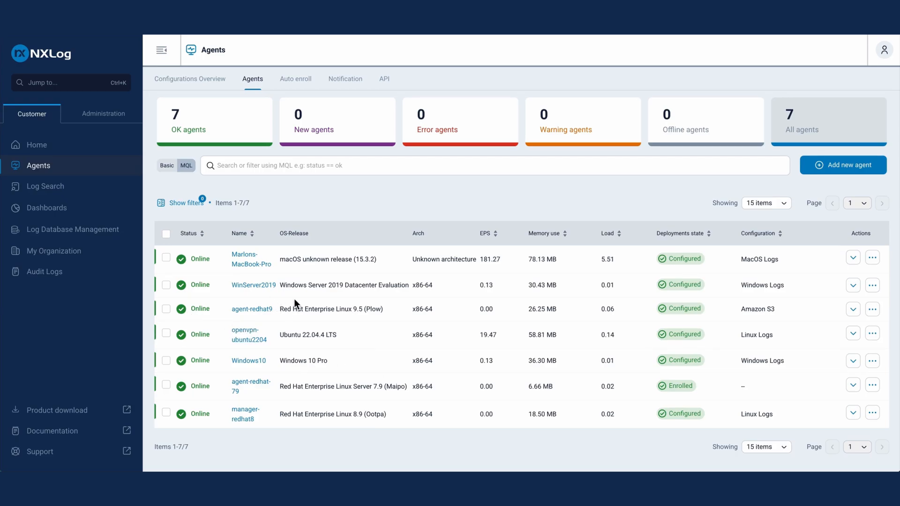
{"action": "left_click", "coordinate": [166, 285]}
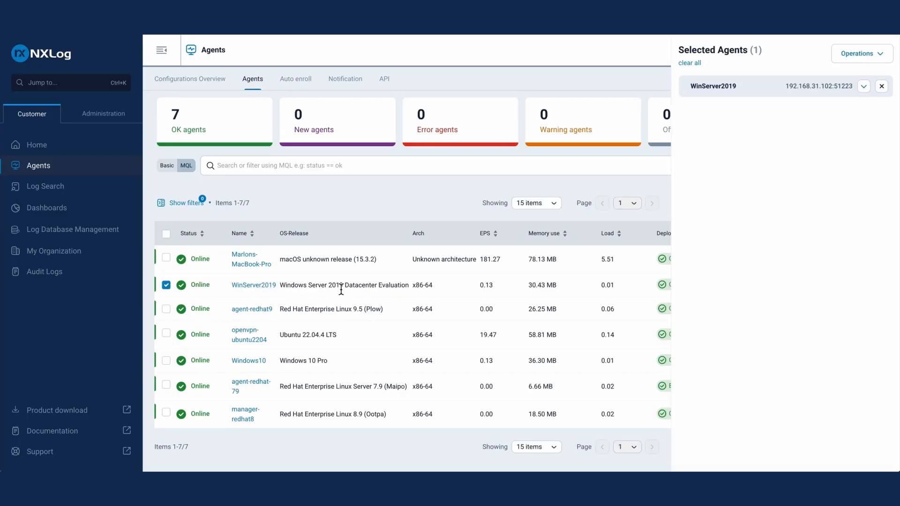
{"action": "left_click", "coordinate": [874, 57]}
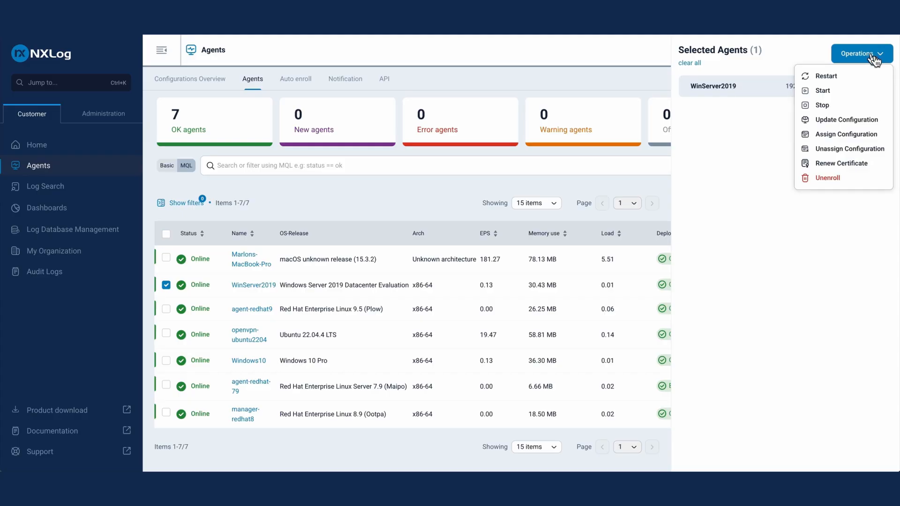
{"action": "left_click", "coordinate": [860, 133]}
{"action": "left_click", "coordinate": [394, 94]}
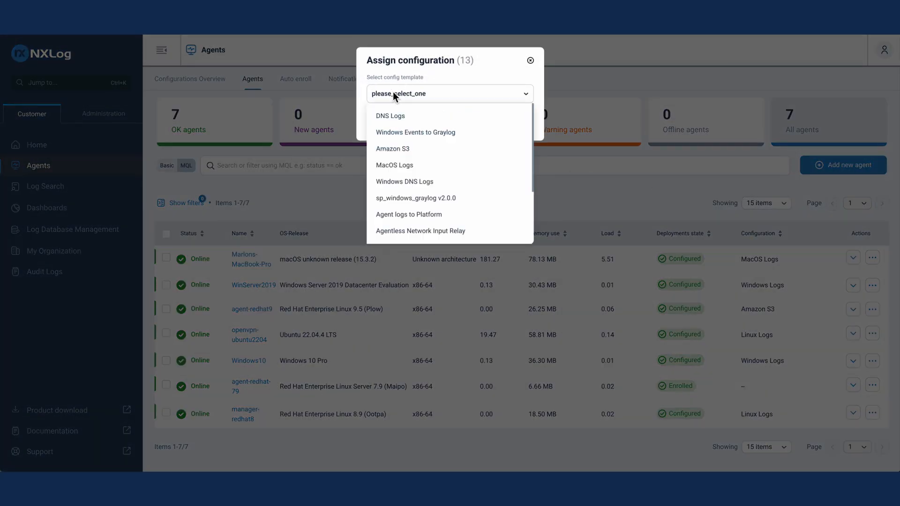
{"action": "left_click", "coordinate": [436, 136]}
{"action": "left_click", "coordinate": [496, 124]}
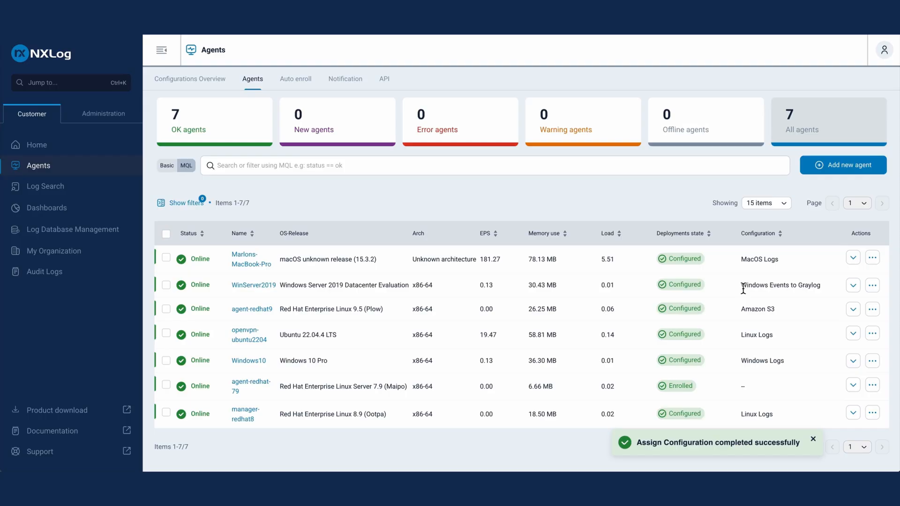
{"action": "left_click_drag", "start_coordinate": [741, 286], "coordinate": [825, 287]}
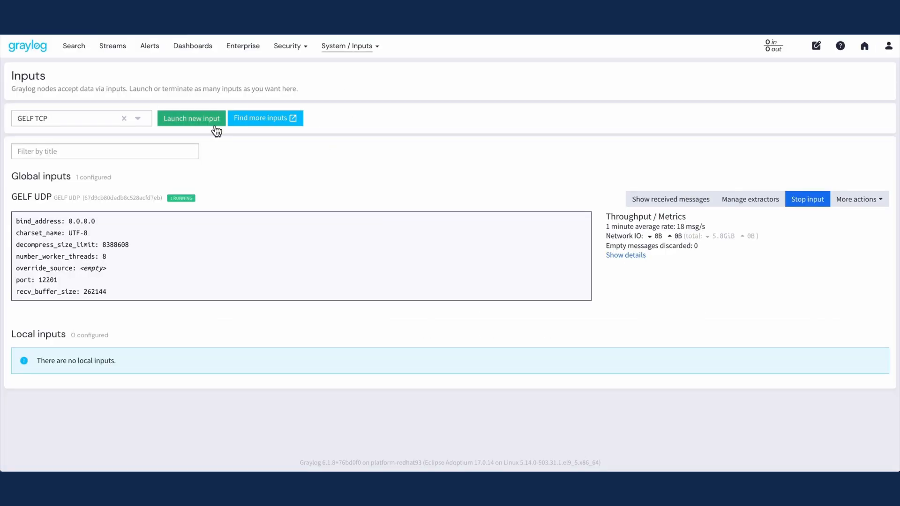
Switch to Graylog and examine the Sources dashboard's message charts, selected sources table and messages per source
{"action": "left_click", "coordinate": [195, 47]}
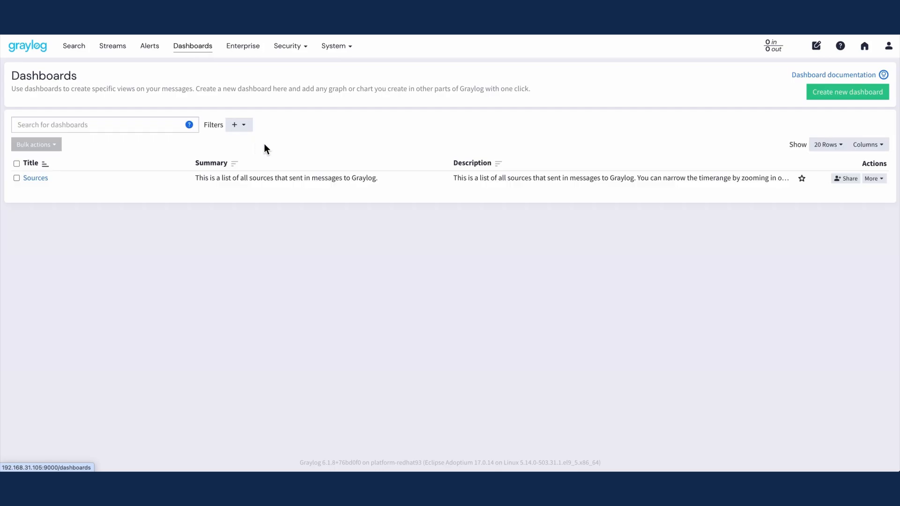
{"action": "left_click", "coordinate": [44, 184]}
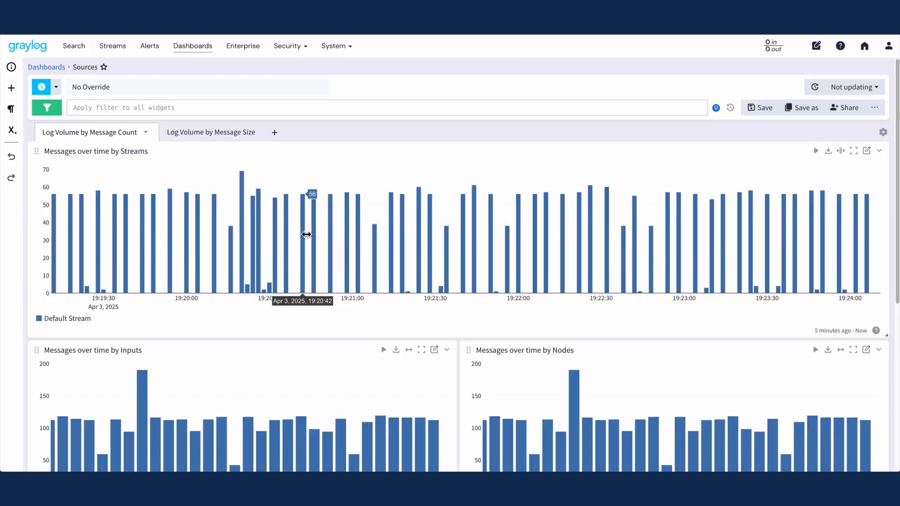
{"action": "scroll", "coordinate": [328, 225], "scroll_direction": "down", "scroll_amount": 6}
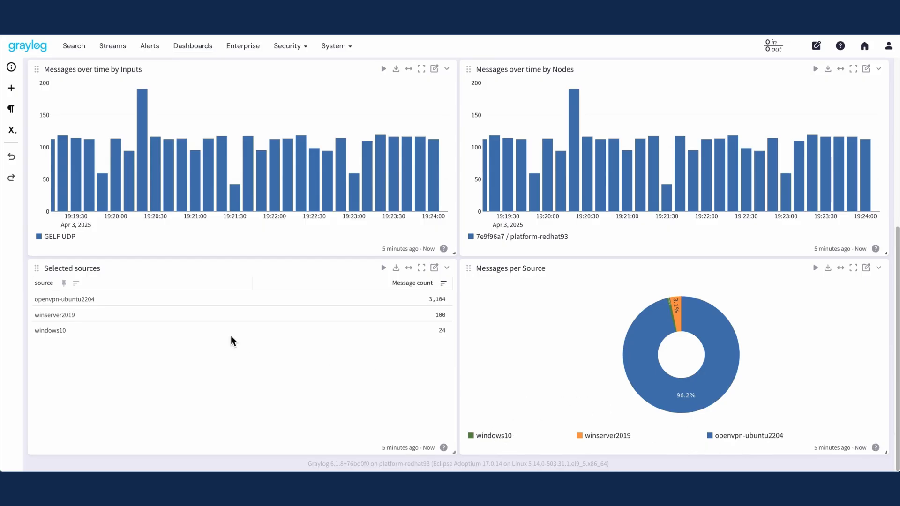
{"action": "scroll", "coordinate": [230, 341], "scroll_direction": "up", "scroll_amount": 2}
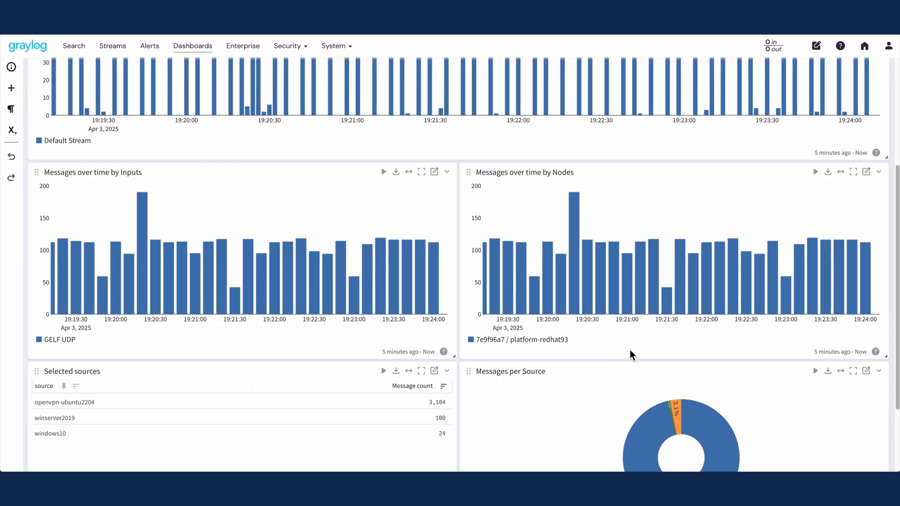
{"action": "scroll", "coordinate": [631, 353], "scroll_direction": "down", "scroll_amount": 2}
{"action": "scroll", "coordinate": [286, 273], "scroll_direction": "up", "scroll_amount": 6}
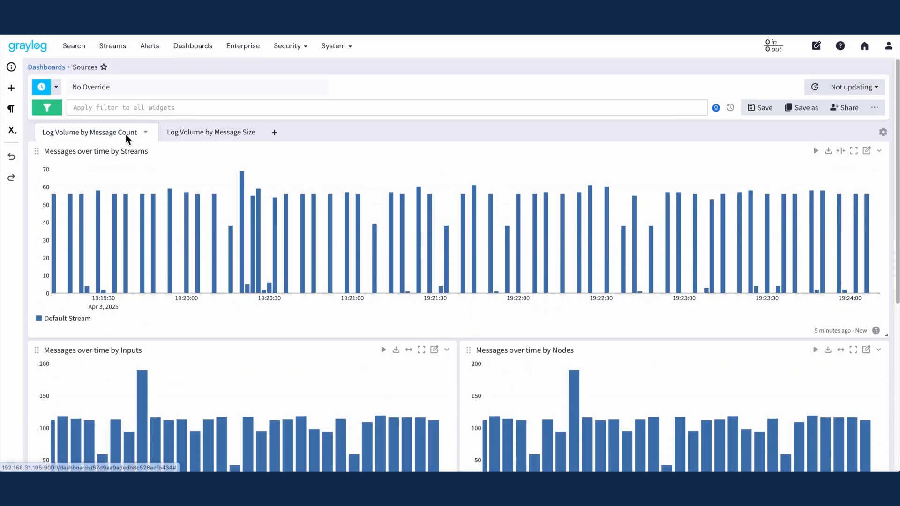
Open Graylog's message search, expand an openvpn-ubuntu2204 log entry and examine its parsed fields
{"action": "left_click", "coordinate": [73, 46]}
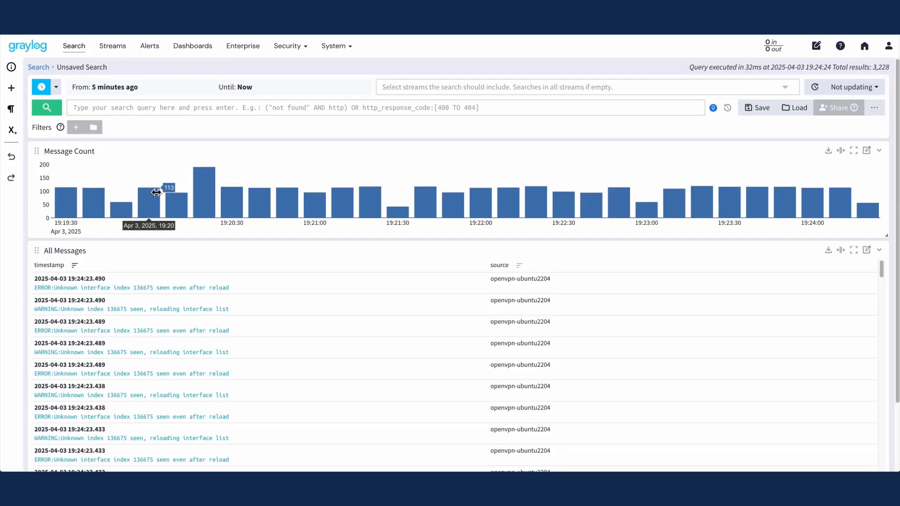
{"action": "scroll", "coordinate": [143, 302], "scroll_direction": "down", "scroll_amount": 3}
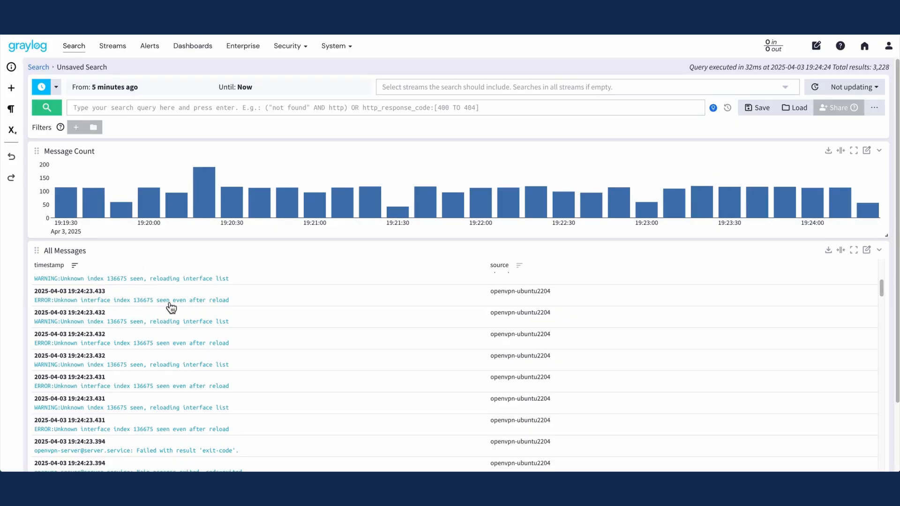
{"action": "left_click", "coordinate": [199, 309]}
{"action": "scroll", "coordinate": [329, 310], "scroll_direction": "down", "scroll_amount": 1}
{"action": "scroll", "coordinate": [291, 330], "scroll_direction": "down", "scroll_amount": 5}
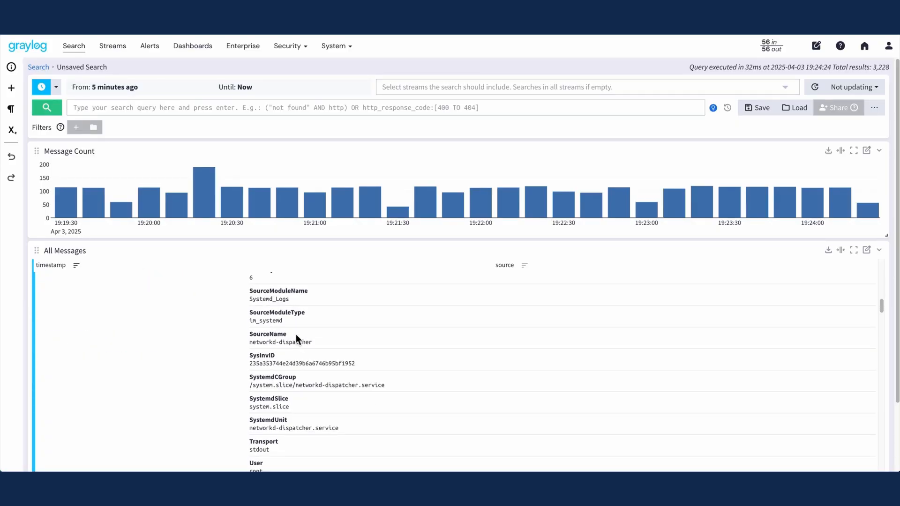
{"action": "scroll", "coordinate": [295, 317], "scroll_direction": "down", "scroll_amount": 1}
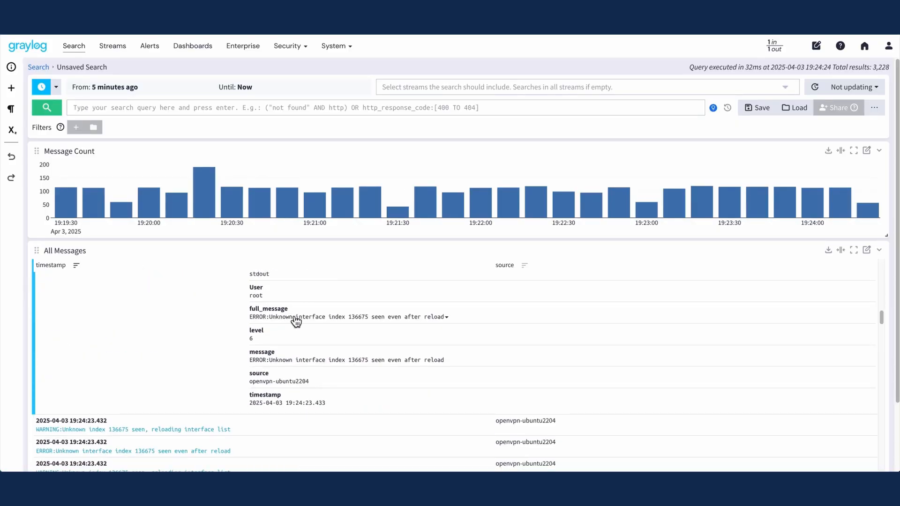